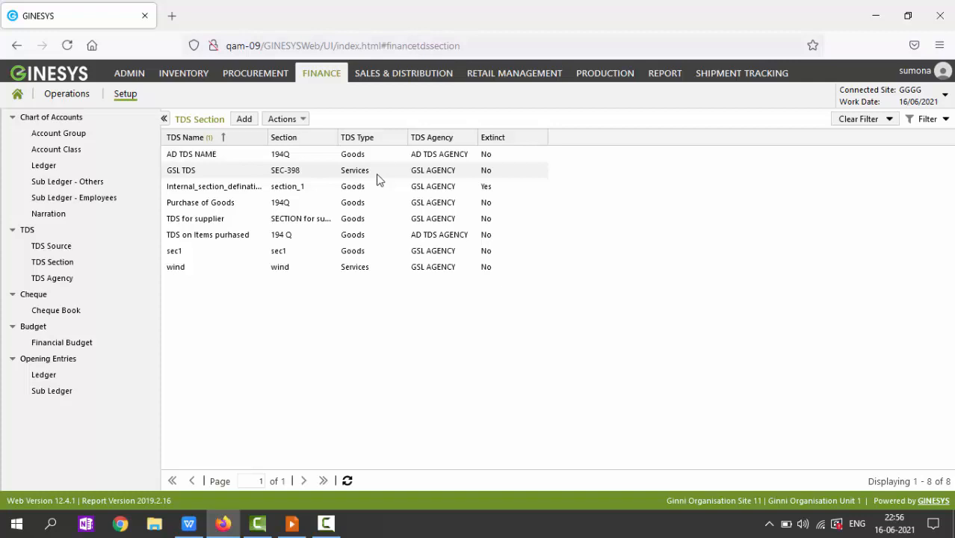
Step: Select the Purchase of Goods entry (section 194Q, type Goods) in the TDS Section list
left_click(380, 209)
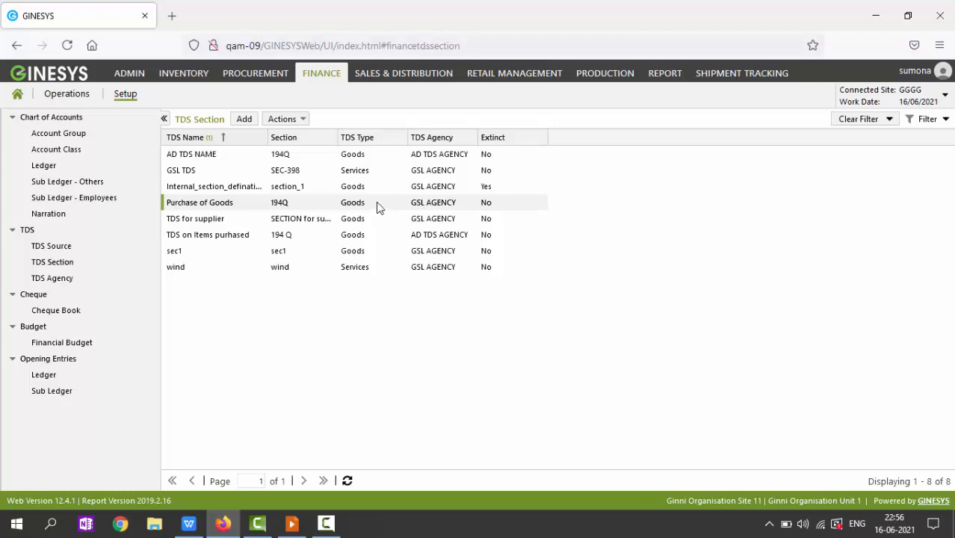
double_click(379, 208)
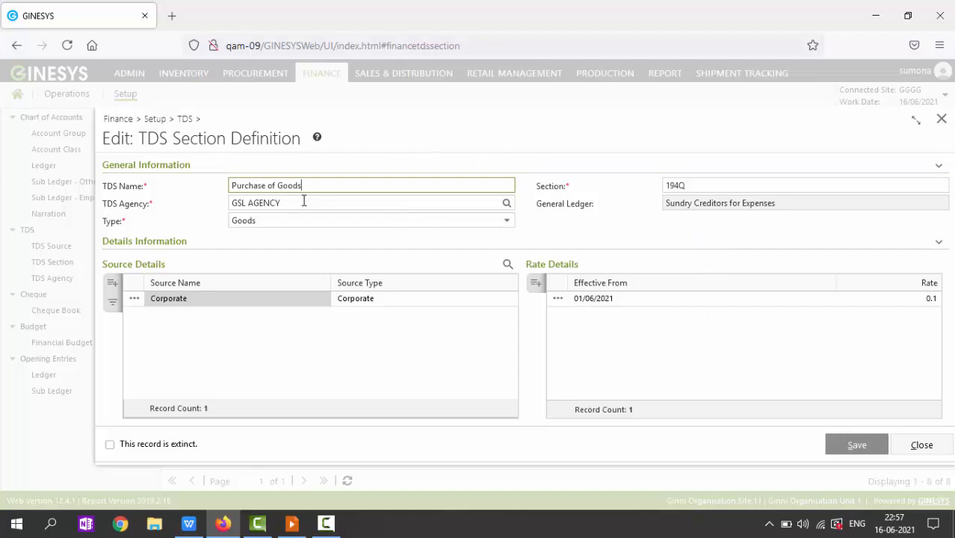
left_click(507, 222)
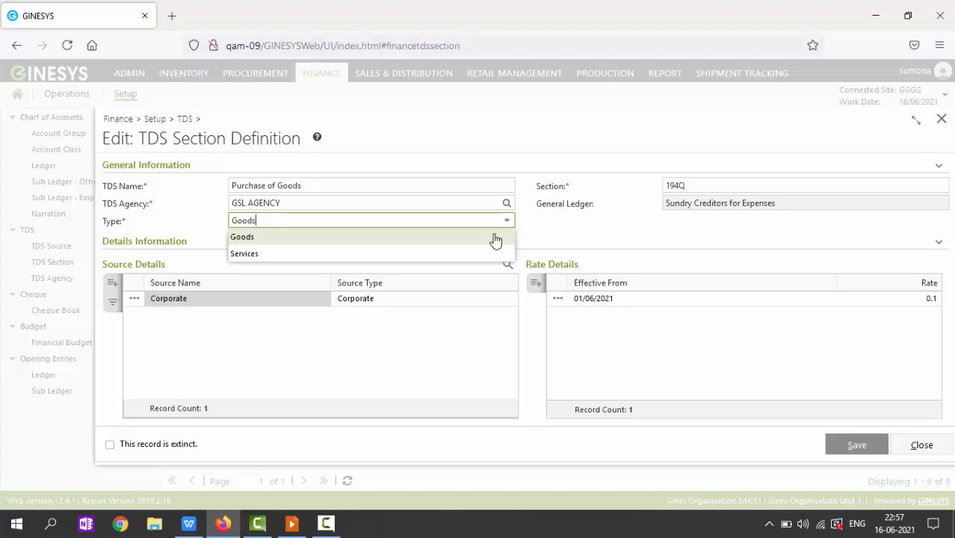
left_click(496, 241)
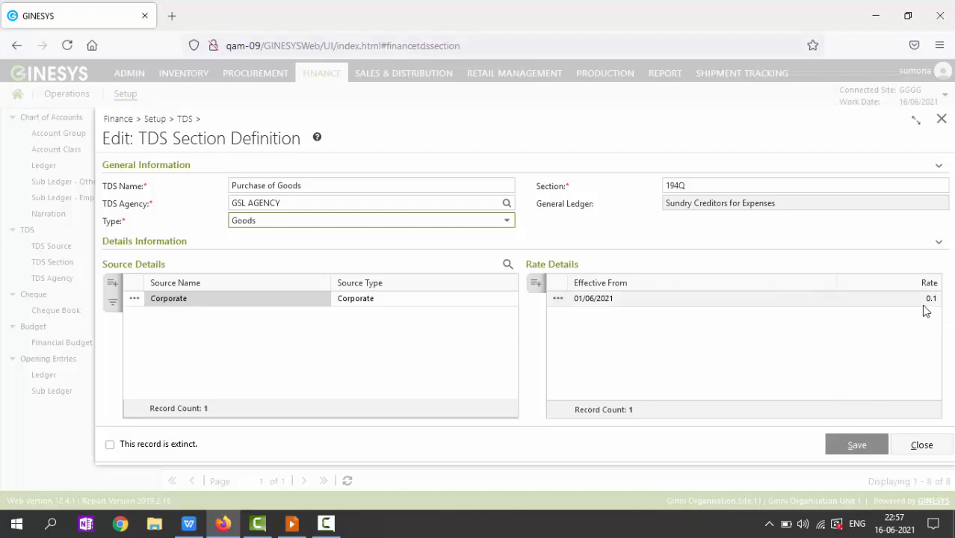
left_click(935, 449)
key("alt+Tab")
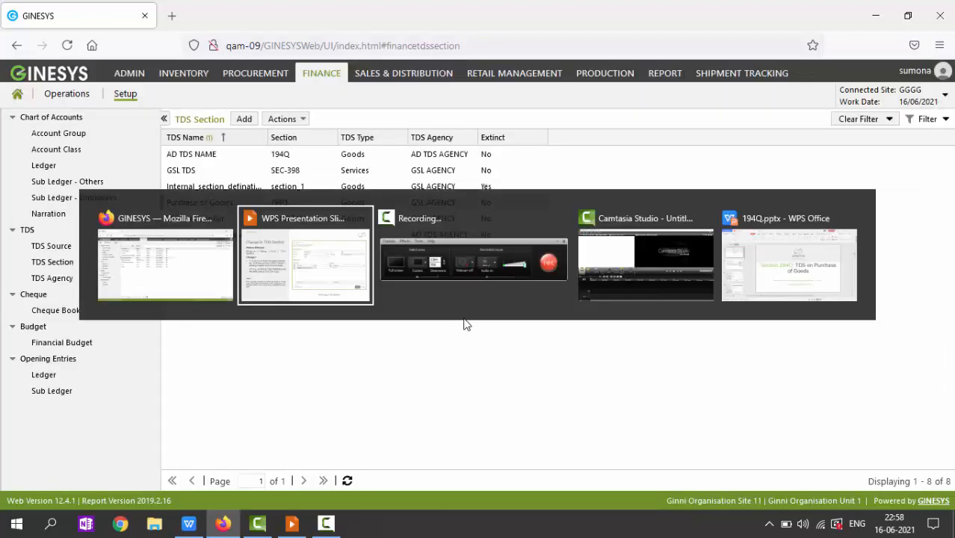
left_click(464, 302)
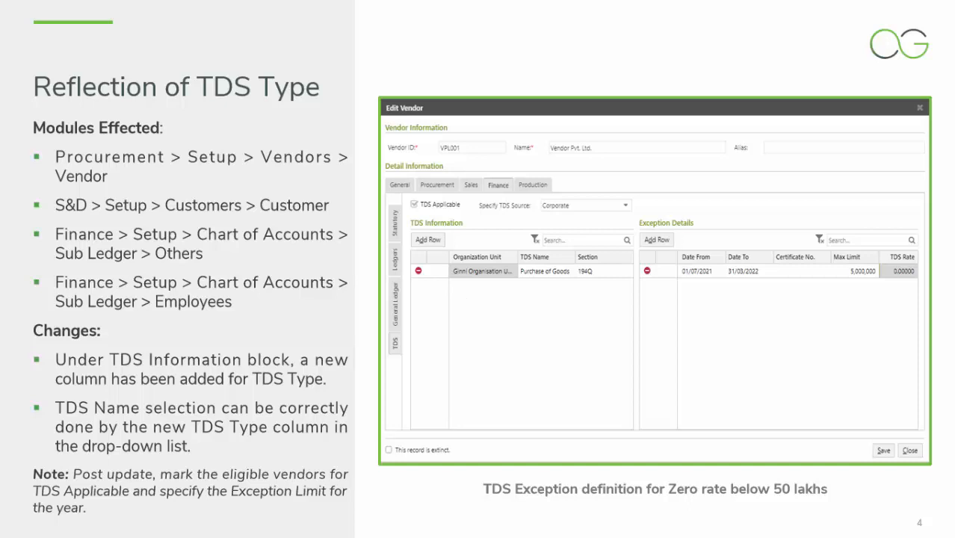
key("alt+Tab")
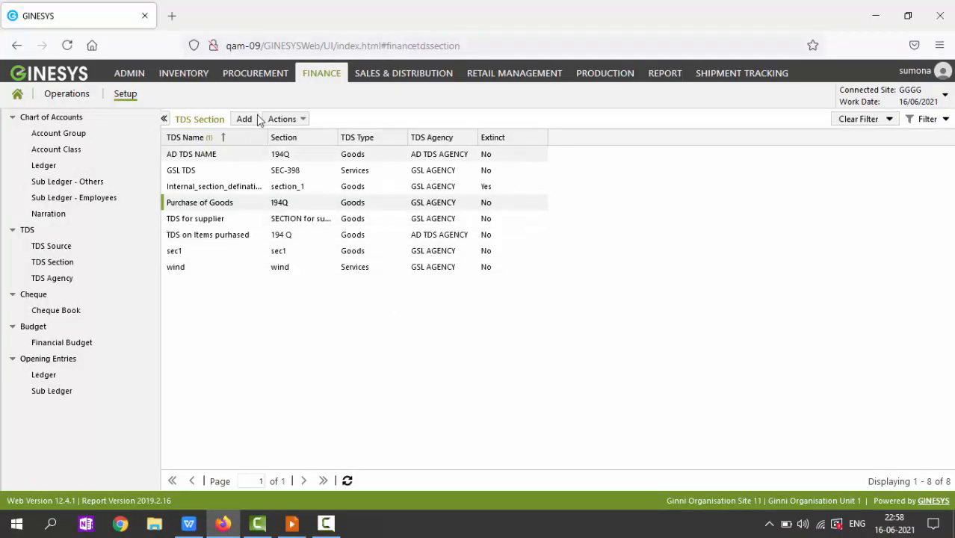
Step: Go to the Procurement vendor list and start a new vendor with Ctrl+Alt+N
left_click(255, 73)
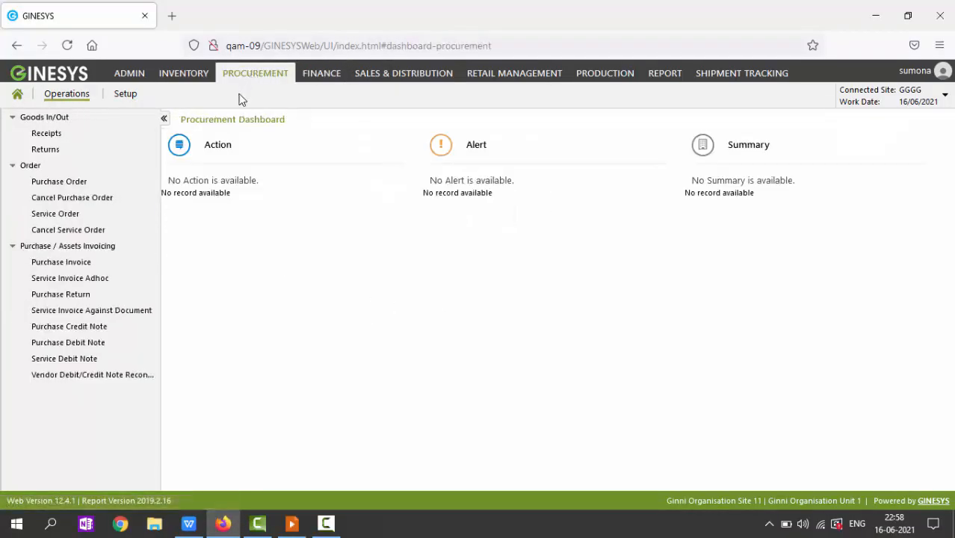
left_click(123, 97)
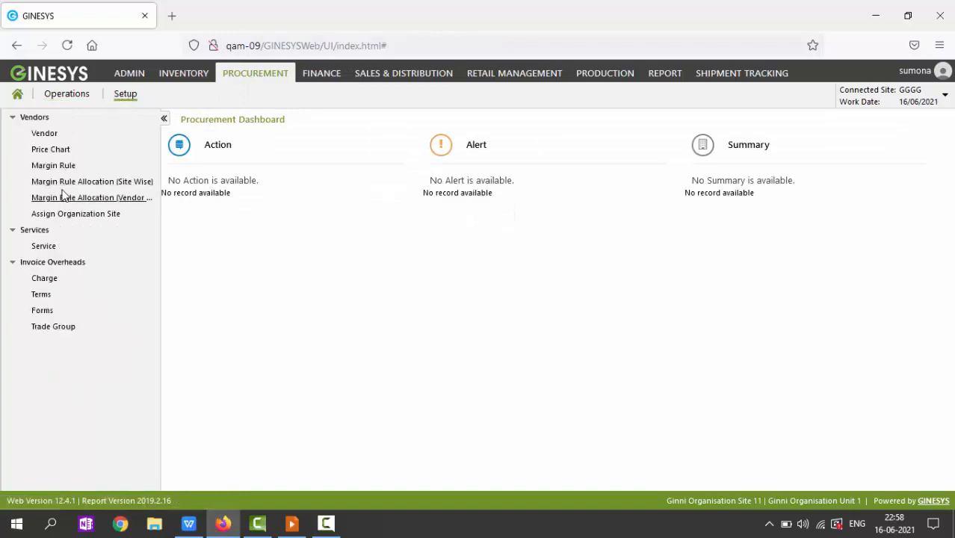
left_click(45, 135)
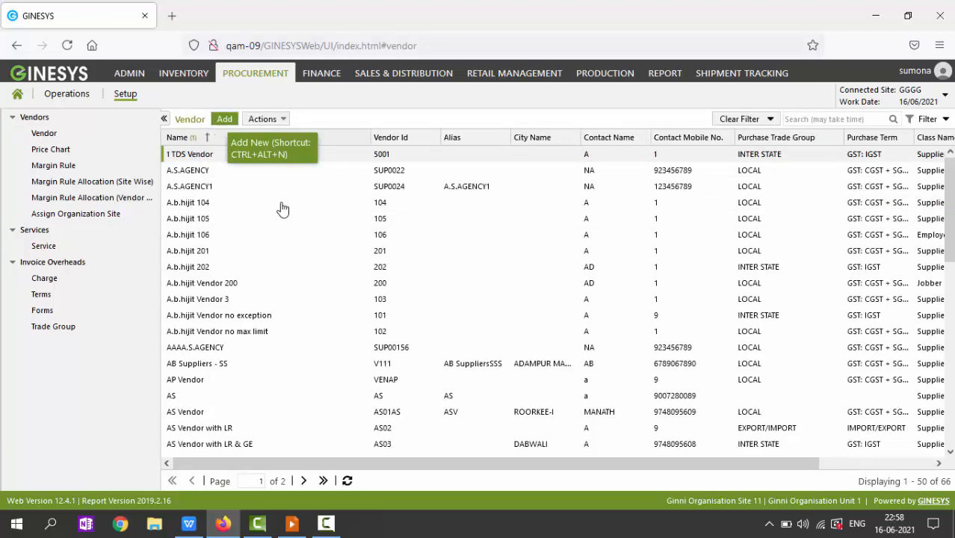
key("ctrl+alt+n")
Step: Enter vendor ID P001, name 'Prakash Industries' and alias 'Pind'
left_click(239, 123)
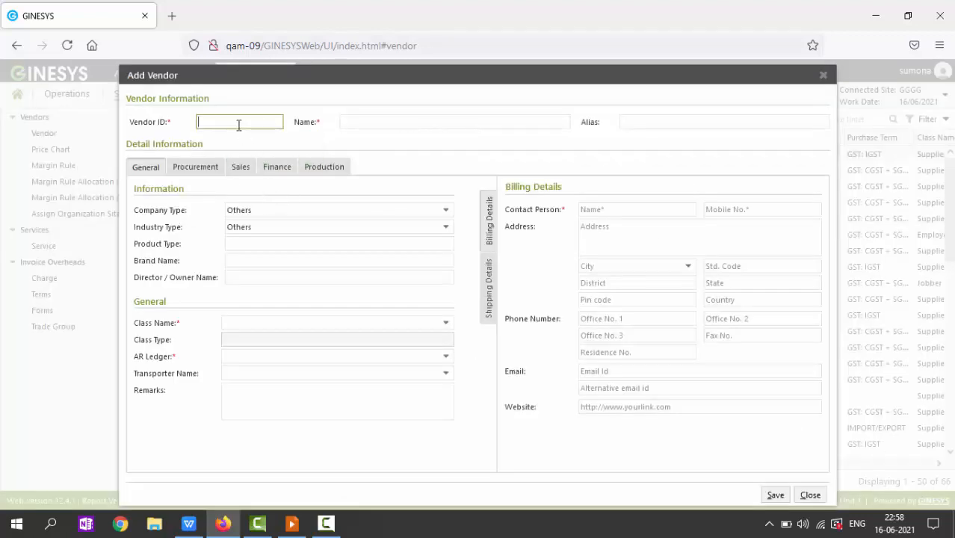
type("P001")
key("Tab")
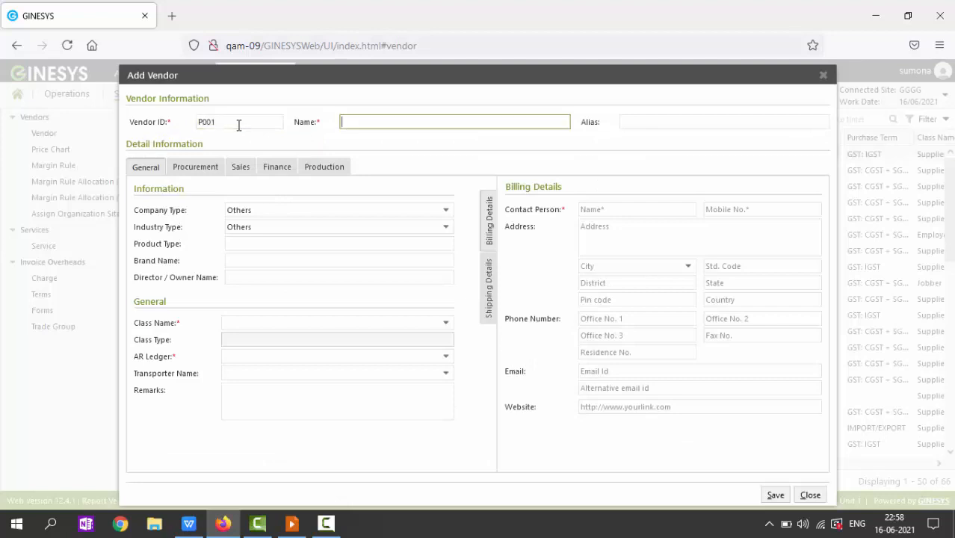
type("Prakash Industries")
key("Tab")
type("Pin")
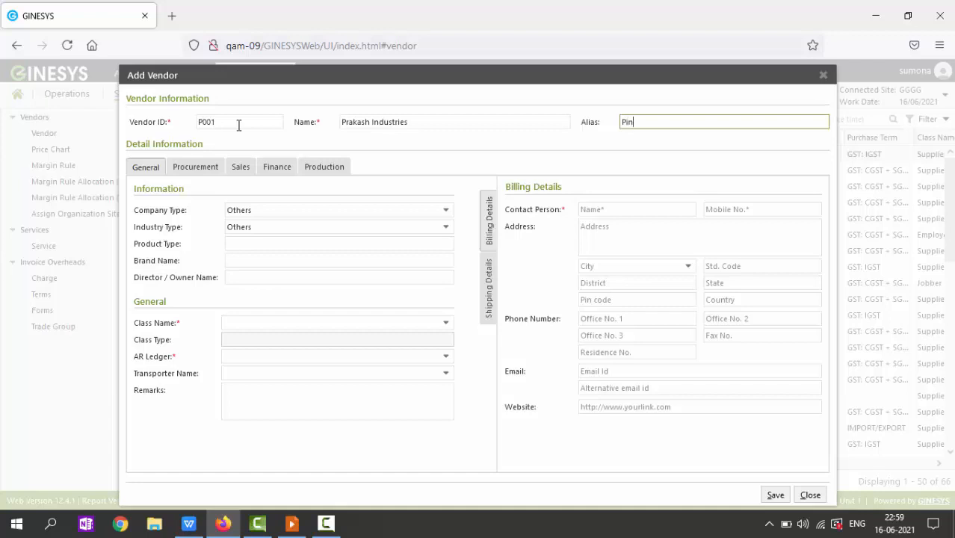
type("d")
key("Tab")
key("Tab")
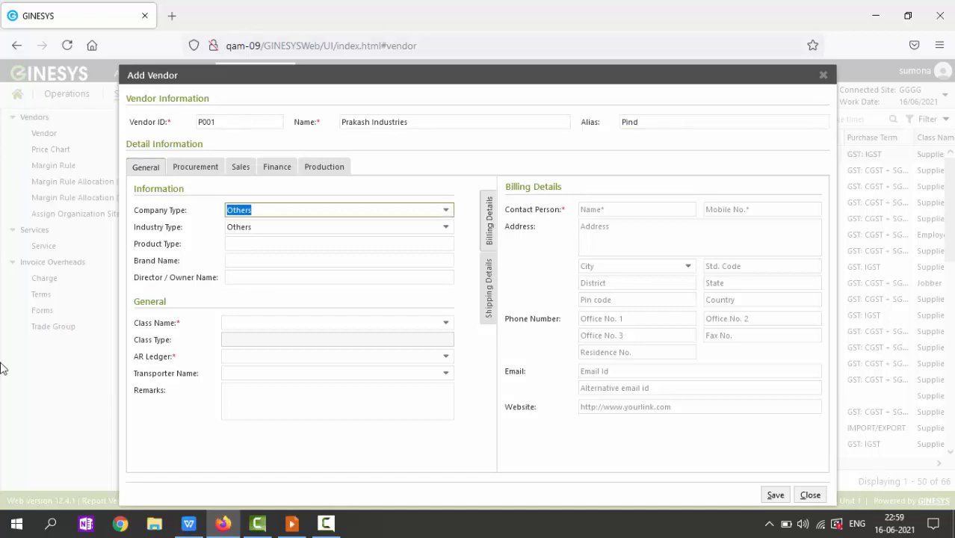
Step: Set the vendor class to Supplier and AR ledger to Sundry Creditors for Goods
left_click(446, 324)
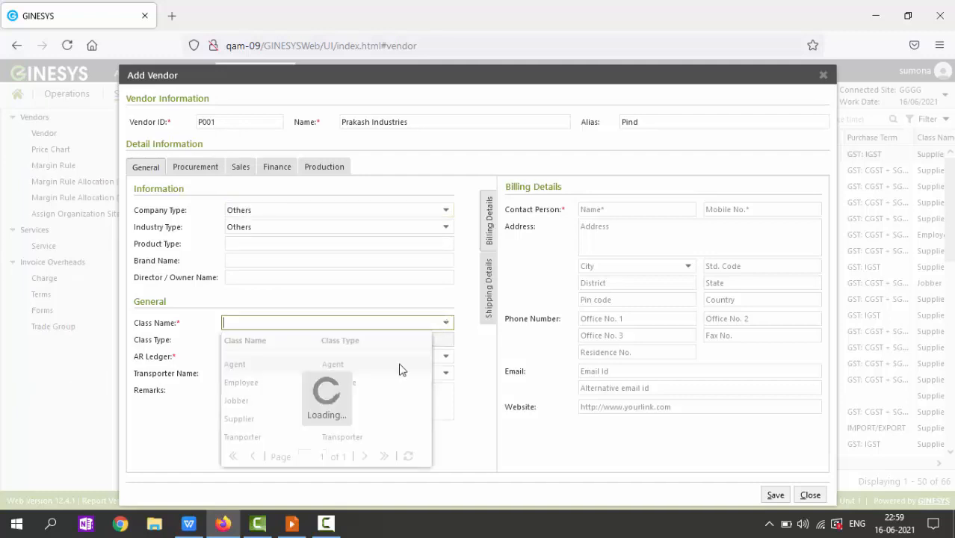
left_click(260, 421)
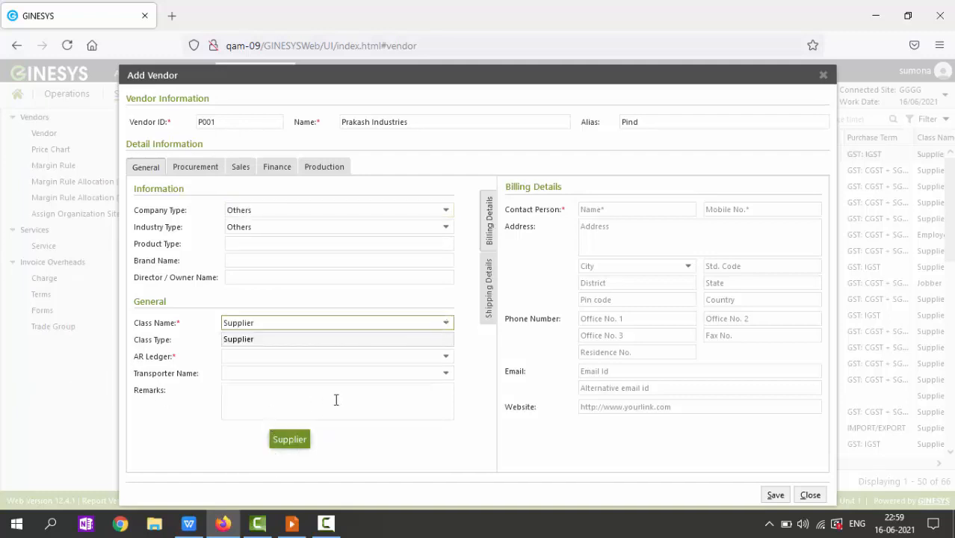
left_click(446, 359)
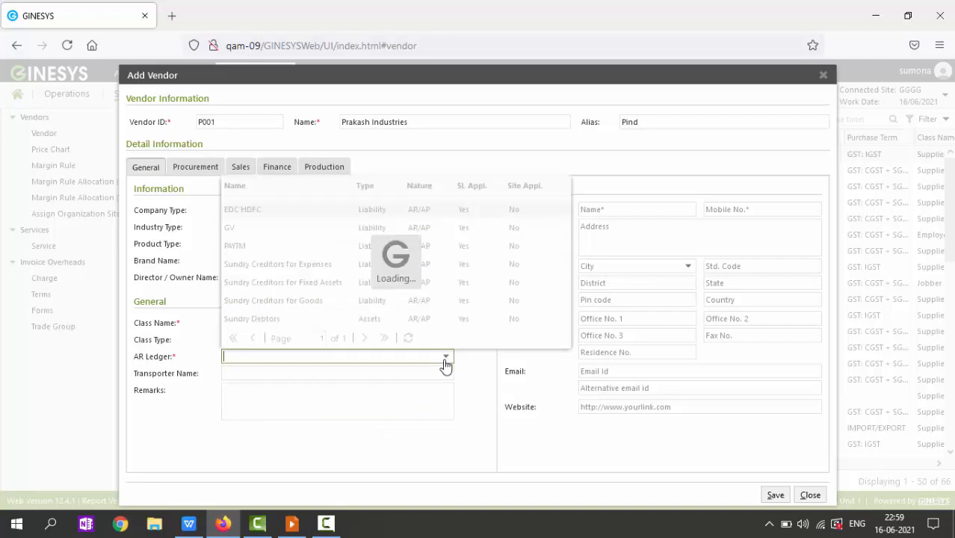
left_click(286, 306)
key("Tab")
key("Tab")
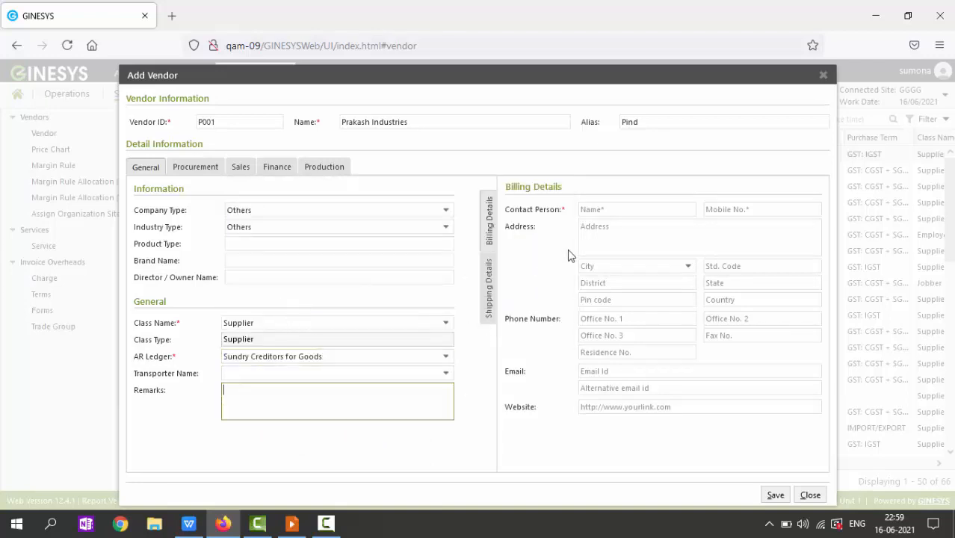
Step: Fill in the contact person's name and mobile number
left_click(588, 209)
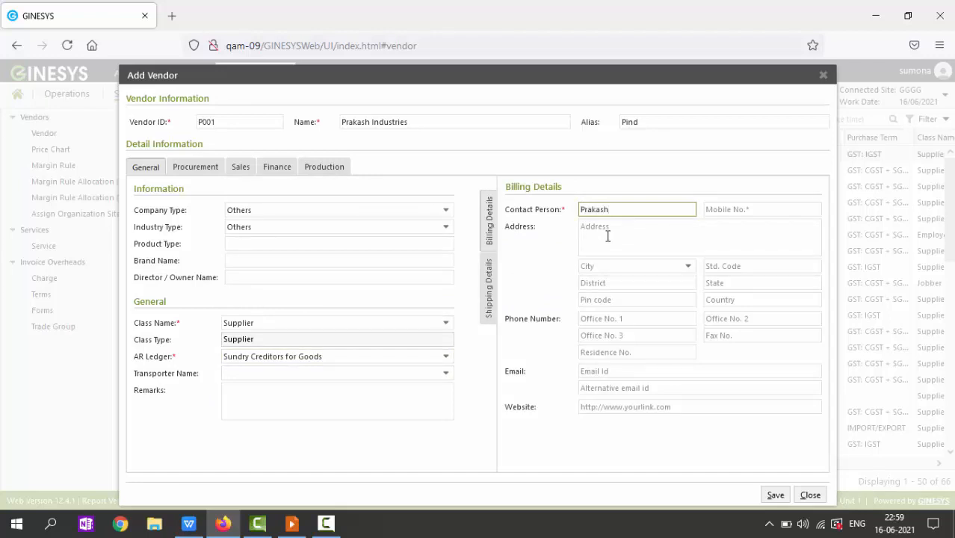
key("Tab")
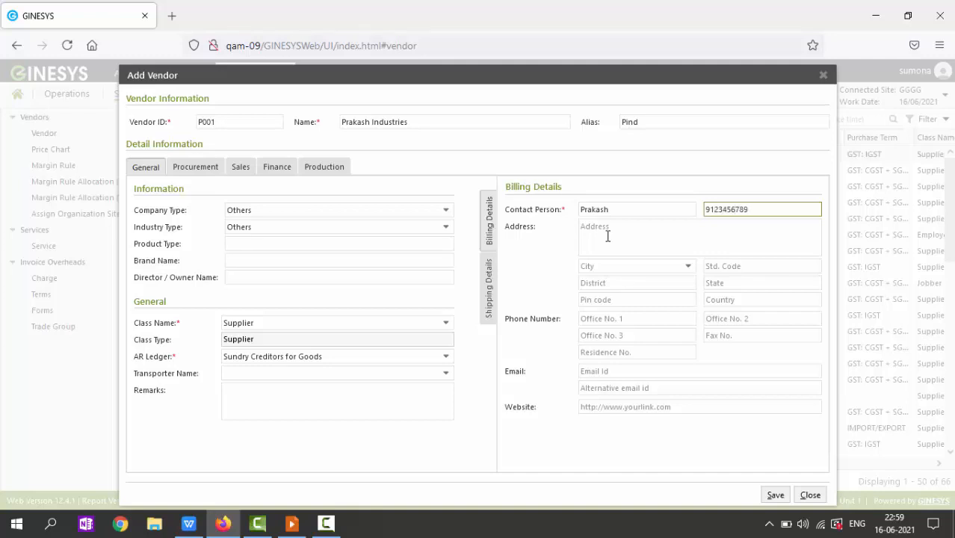
left_click(278, 168)
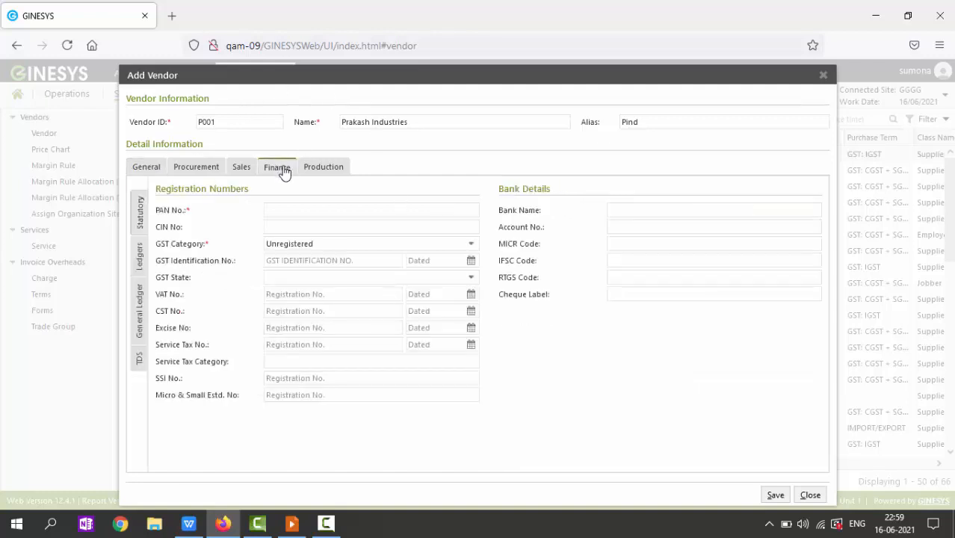
Step: Enter the vendor's PAN number and set GST Category to Normal Registered, then view TDS settings
left_click(306, 211)
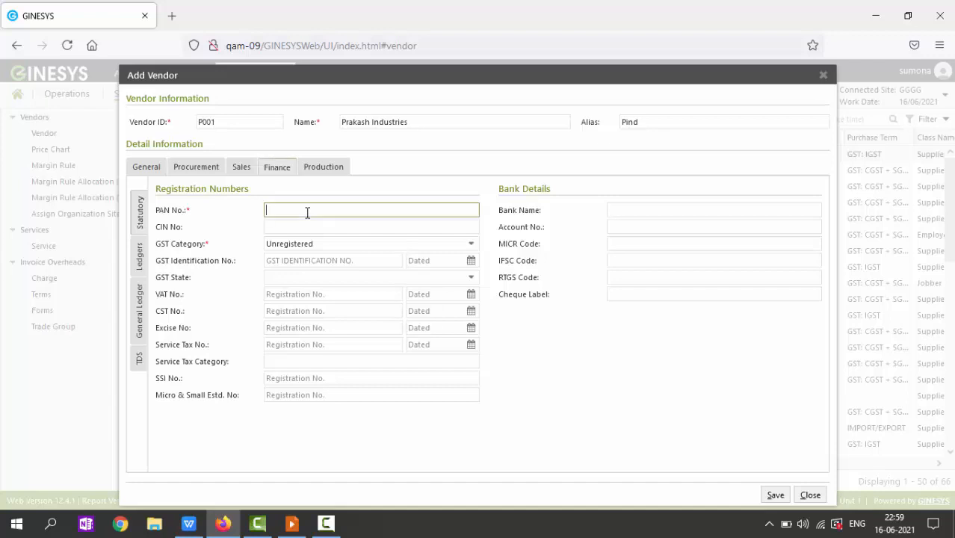
type("asdfg1234j")
left_click(467, 248)
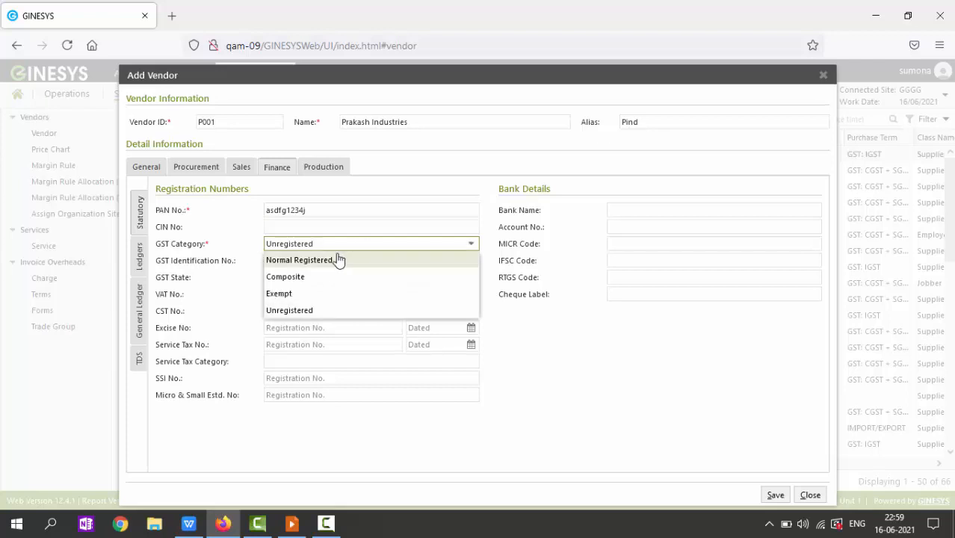
left_click(327, 265)
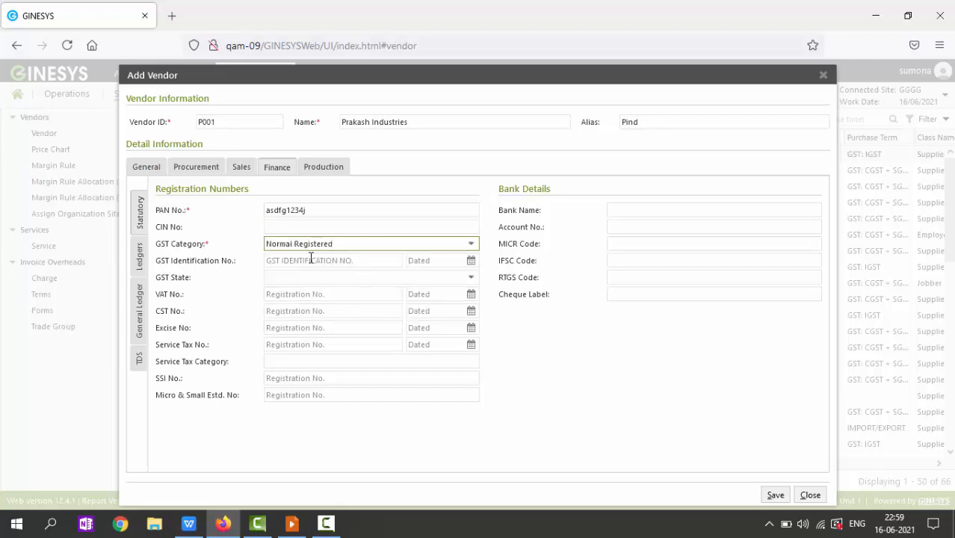
left_click(140, 357)
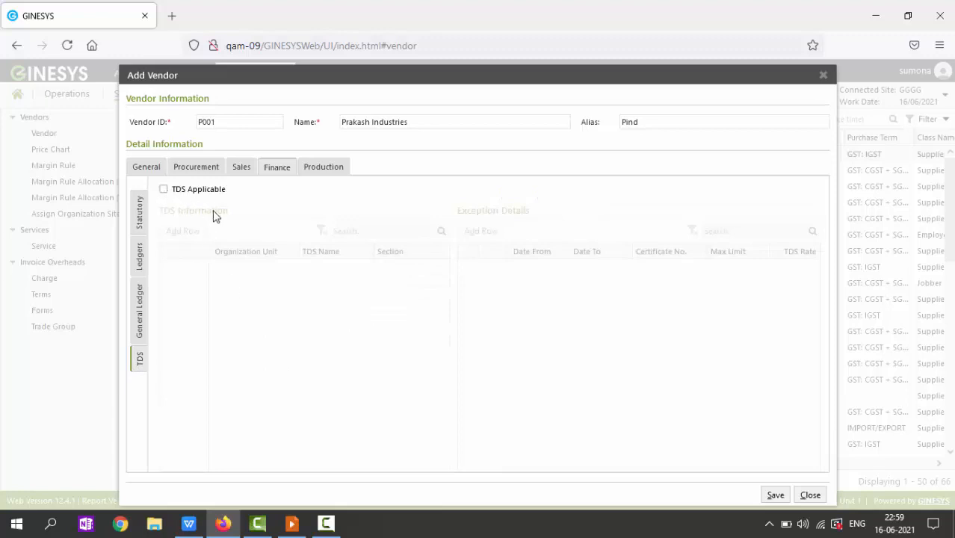
Step: Mark the vendor TDS applicable with Corporate as the TDS source
left_click(164, 191)
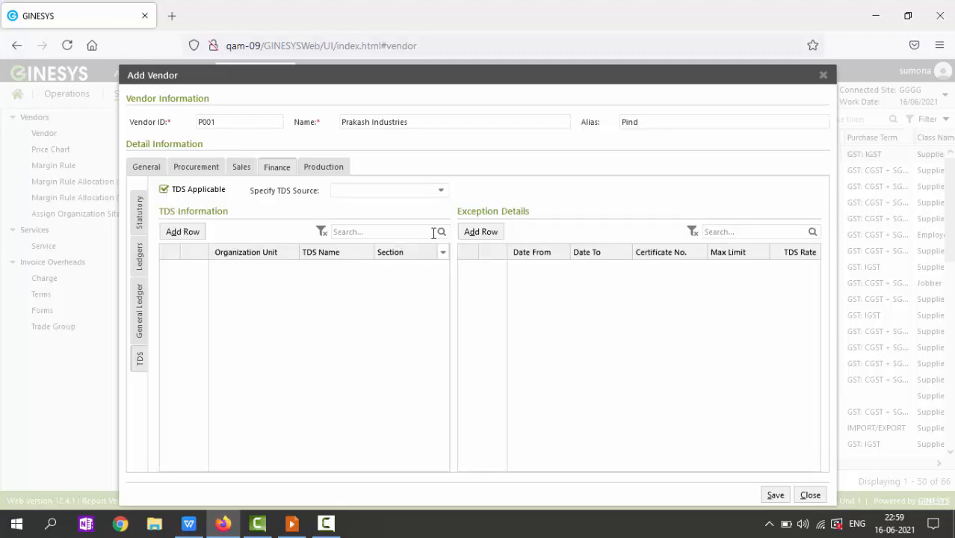
left_click(441, 192)
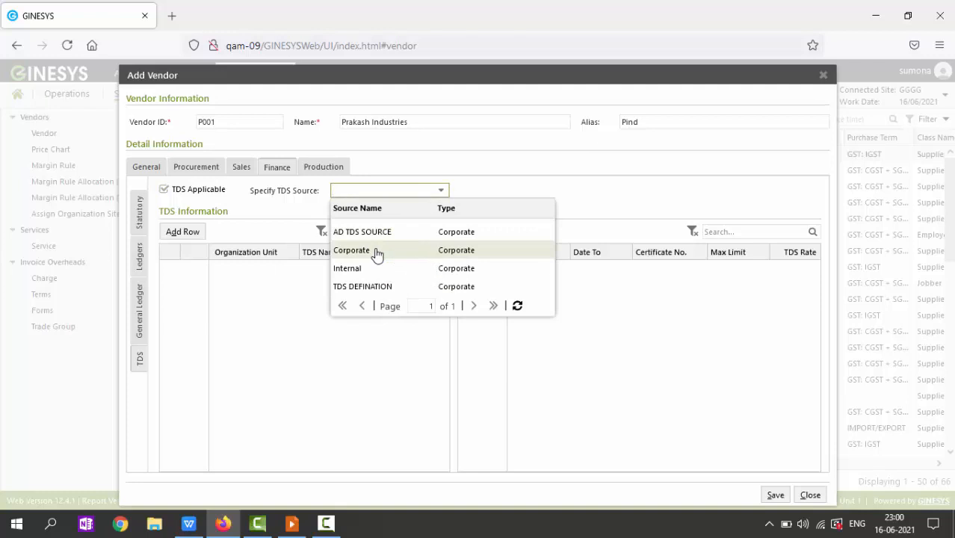
left_click(375, 251)
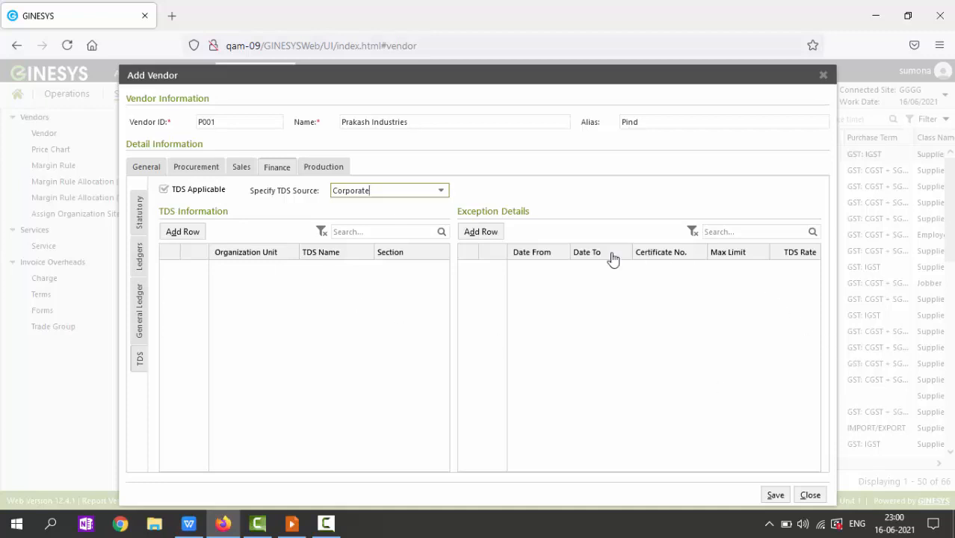
Step: Add a TDS row for the Ginni organisation unit with Purchase of Goods
left_click(183, 231)
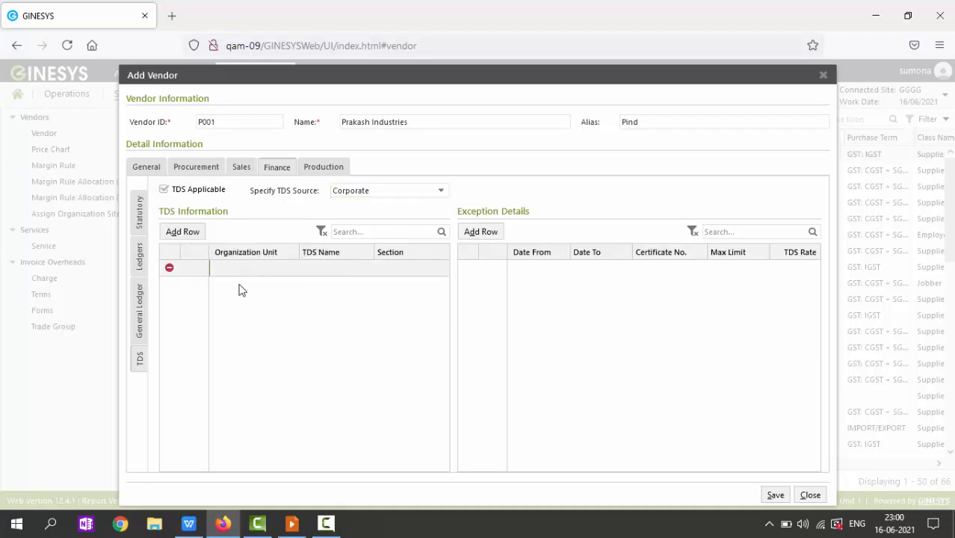
left_click(292, 269)
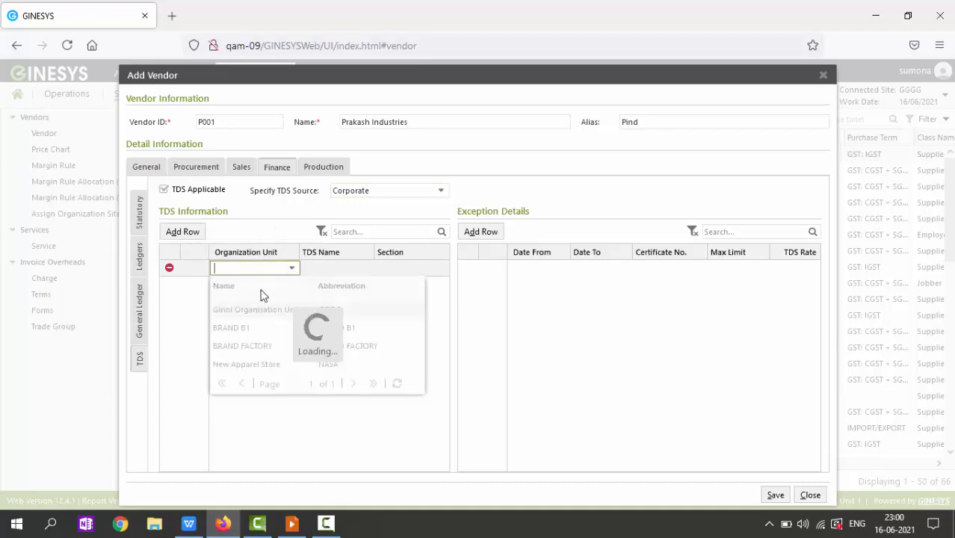
left_click(253, 311)
left_click(347, 272)
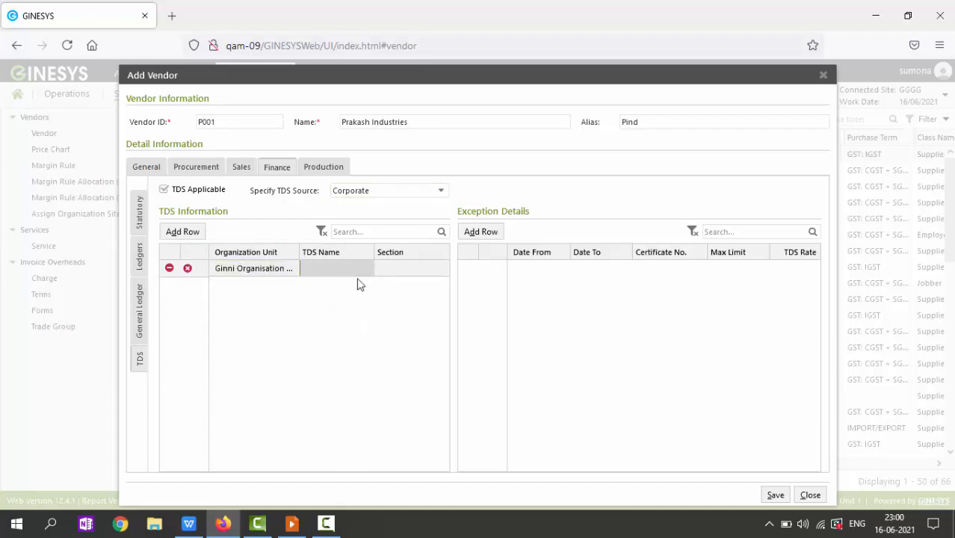
left_click(369, 271)
left_click(368, 270)
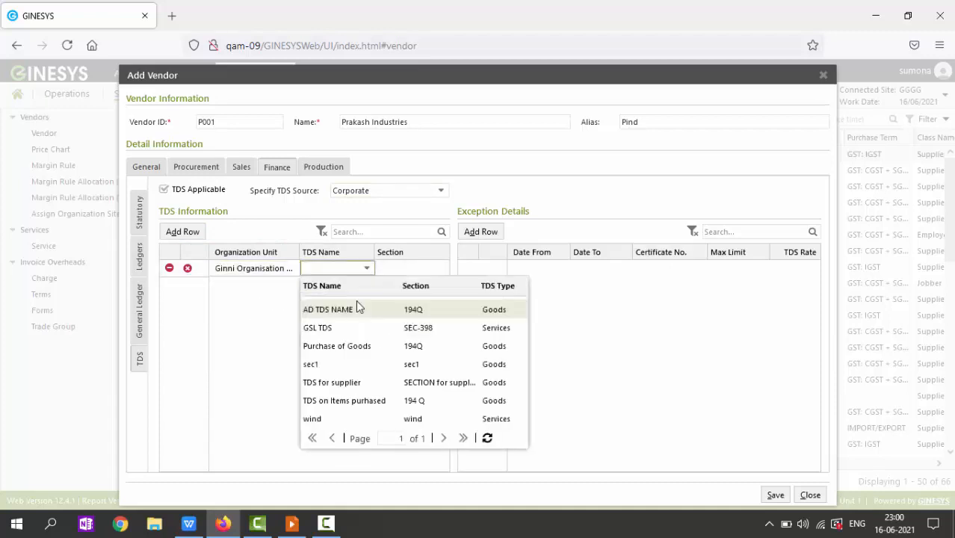
left_click(340, 345)
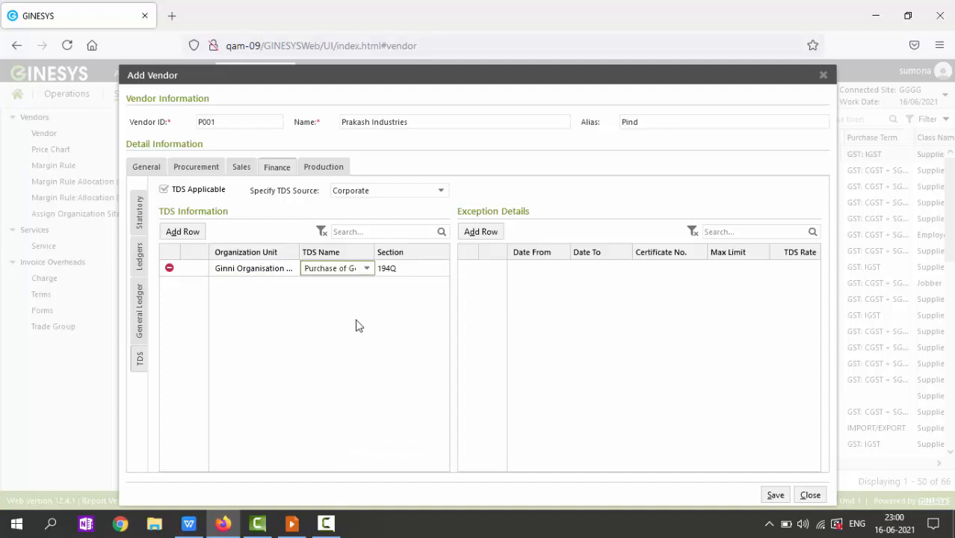
Step: Add the TDS Type column to the grid to show Goods for the row
left_click(367, 268)
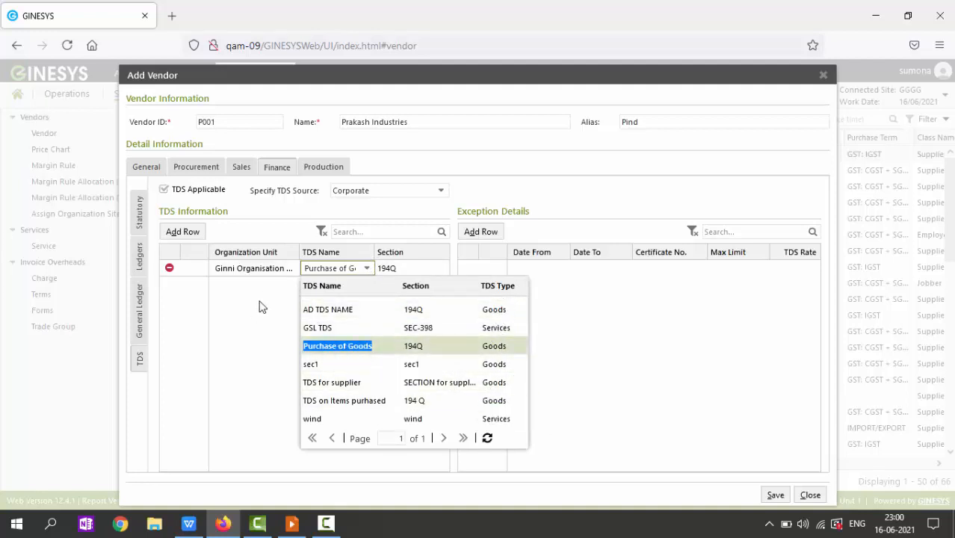
left_click(365, 253)
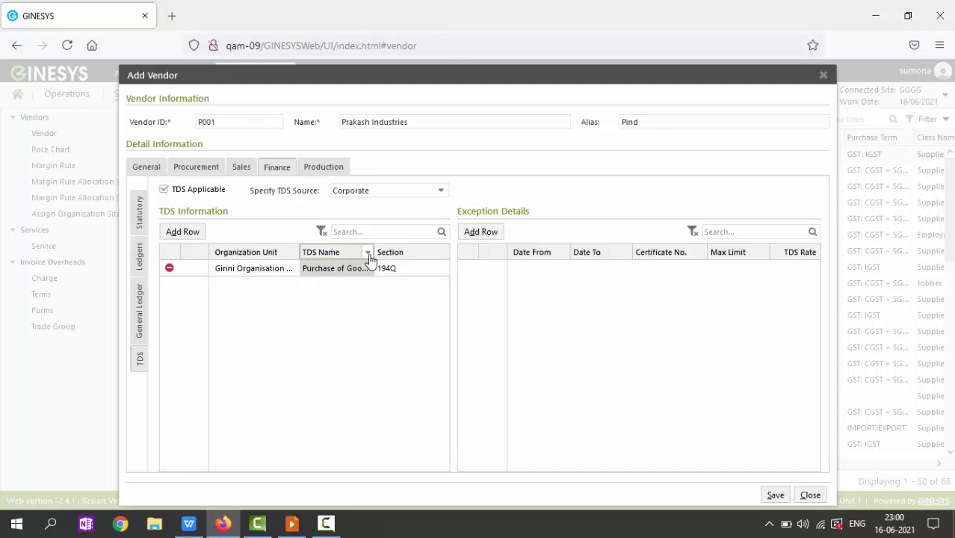
left_click(368, 252)
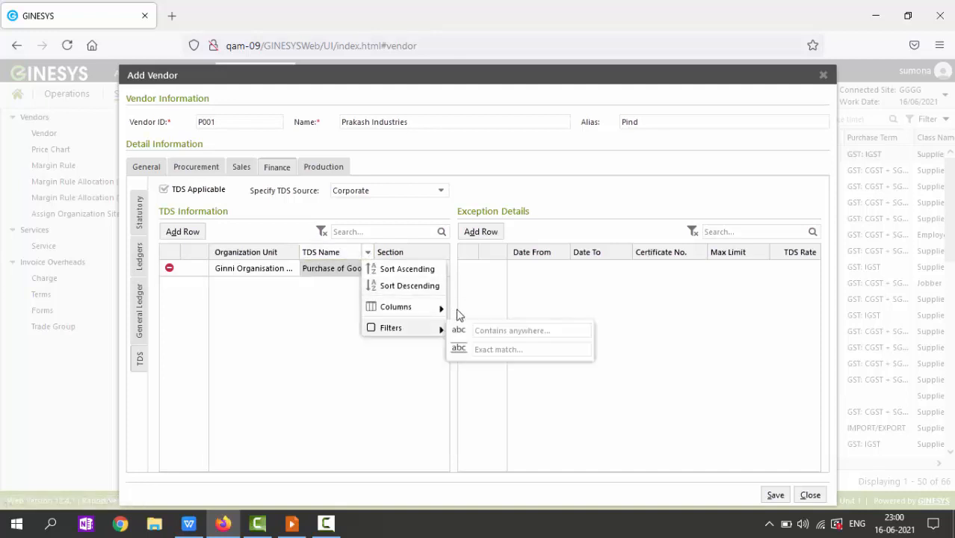
left_click(456, 310)
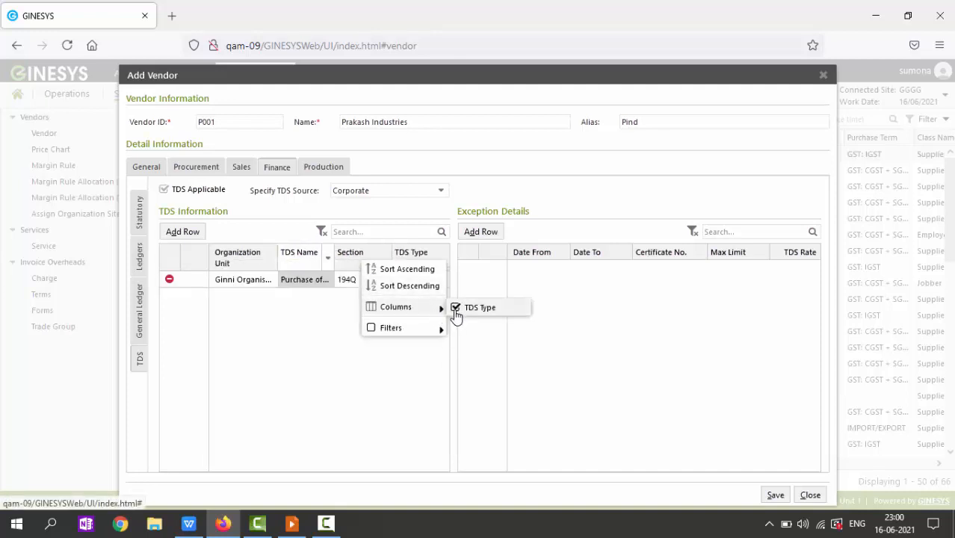
left_click(349, 342)
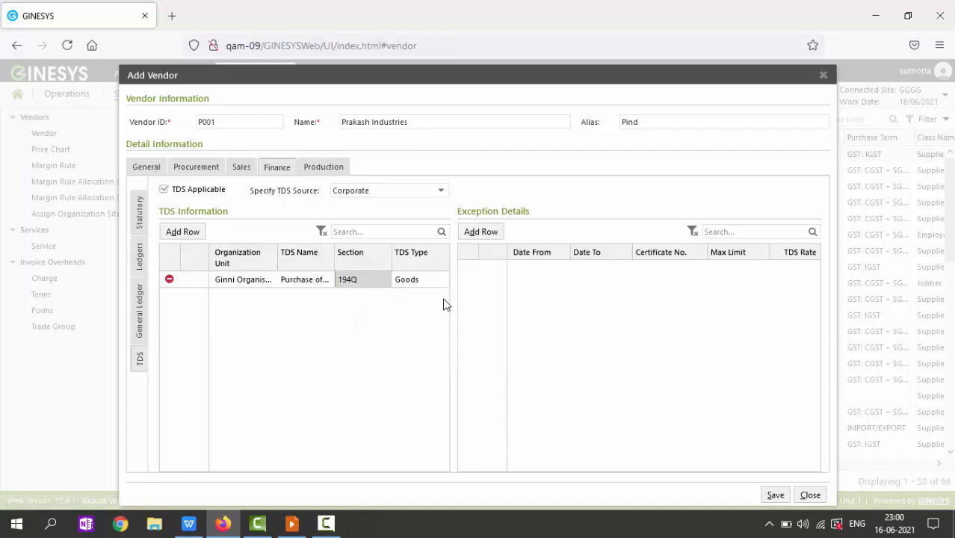
left_click(484, 233)
Step: Set the exception period from 01/06/2021 to 31/03/2022
left_click(562, 272)
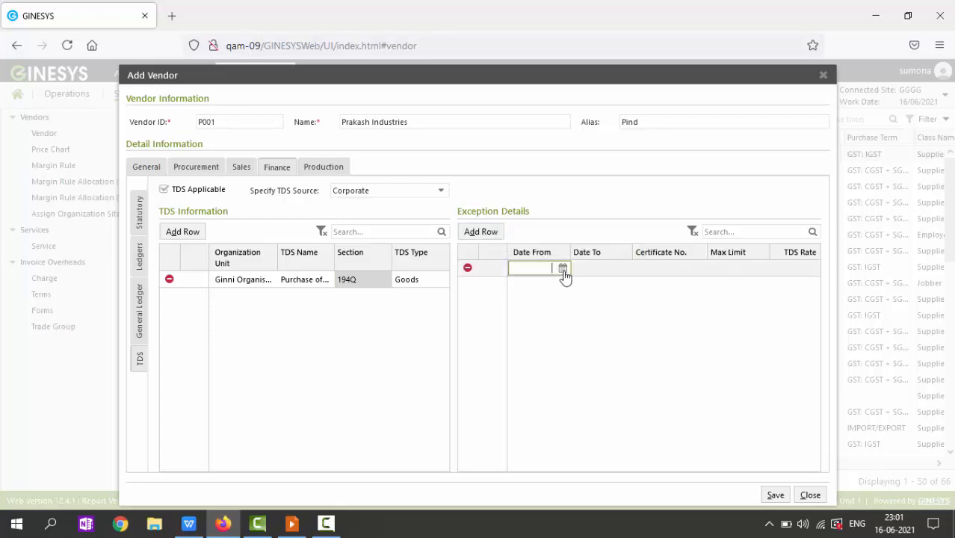
left_click(562, 270)
left_click(569, 326)
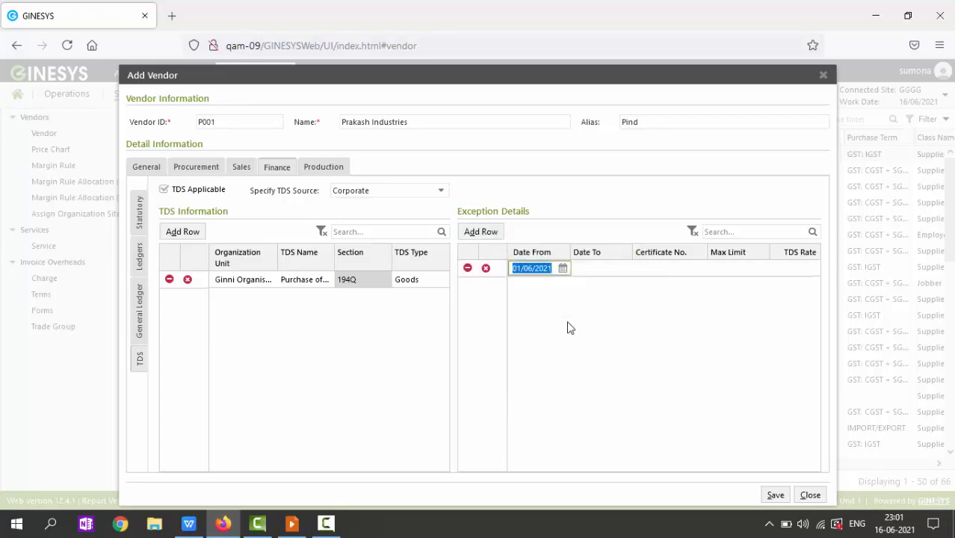
left_click(594, 270)
left_click(624, 269)
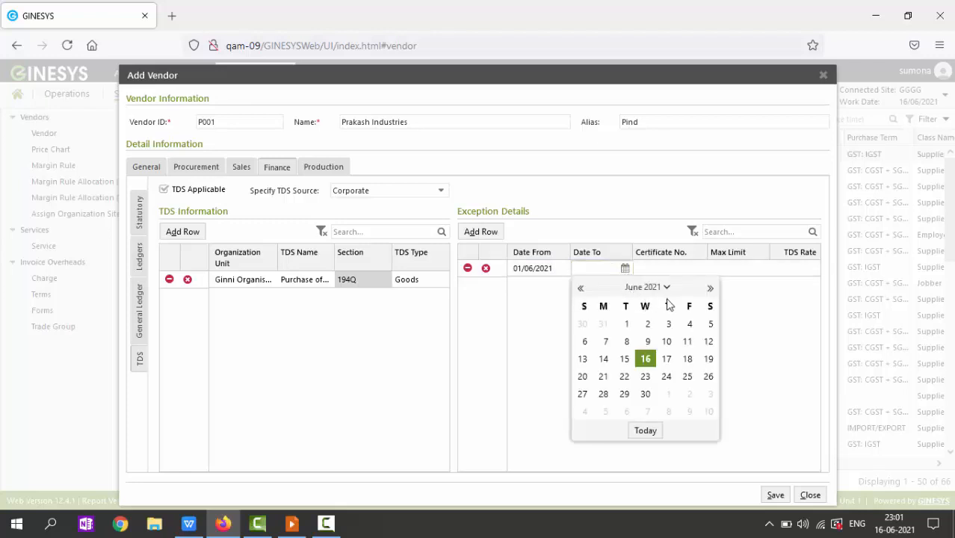
left_click(709, 289)
left_click(709, 289)
left_click(709, 289)
left_click(709, 289)
left_click(710, 289)
left_click(710, 289)
left_click(710, 289)
left_click(710, 289)
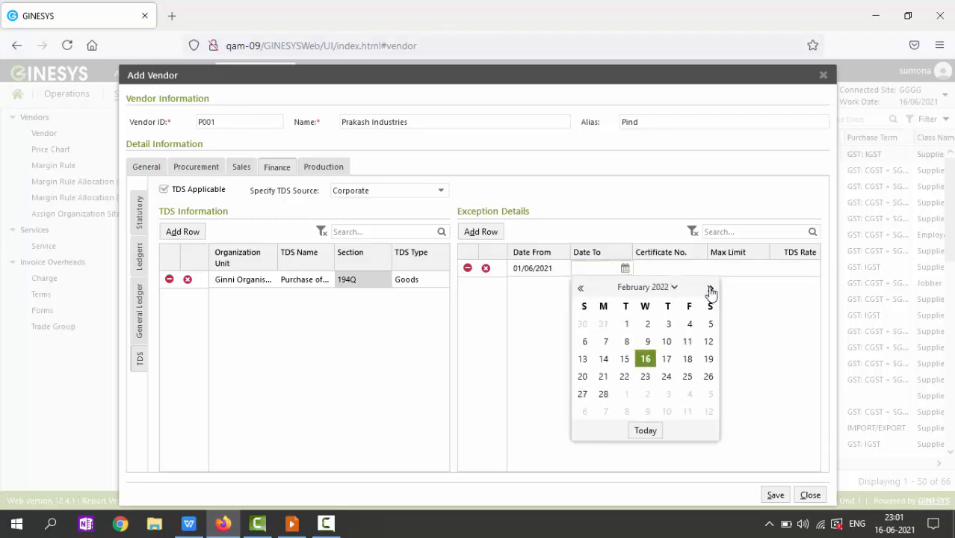
left_click(709, 290)
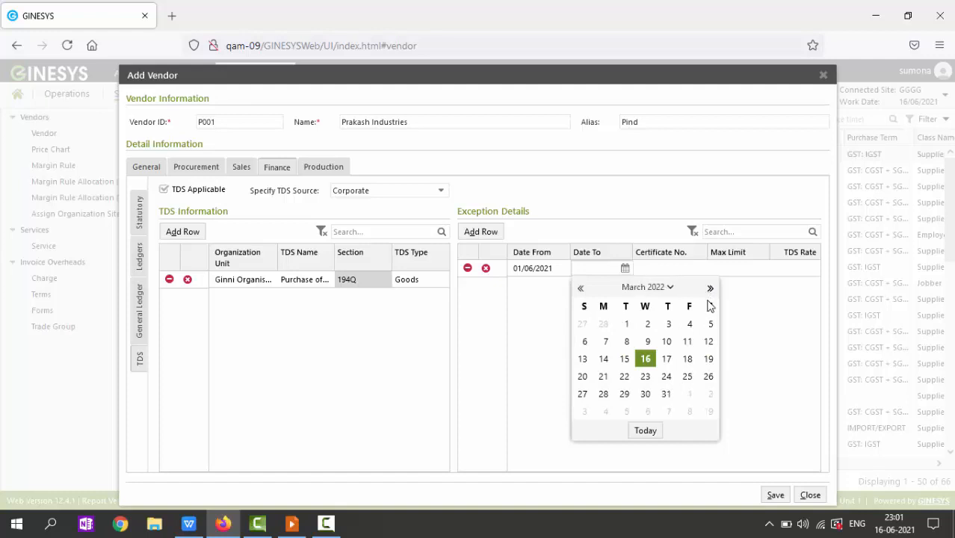
left_click(667, 395)
Step: Enter a 5000000 max limit with 0 TDS rate and save the vendor
left_click(745, 270)
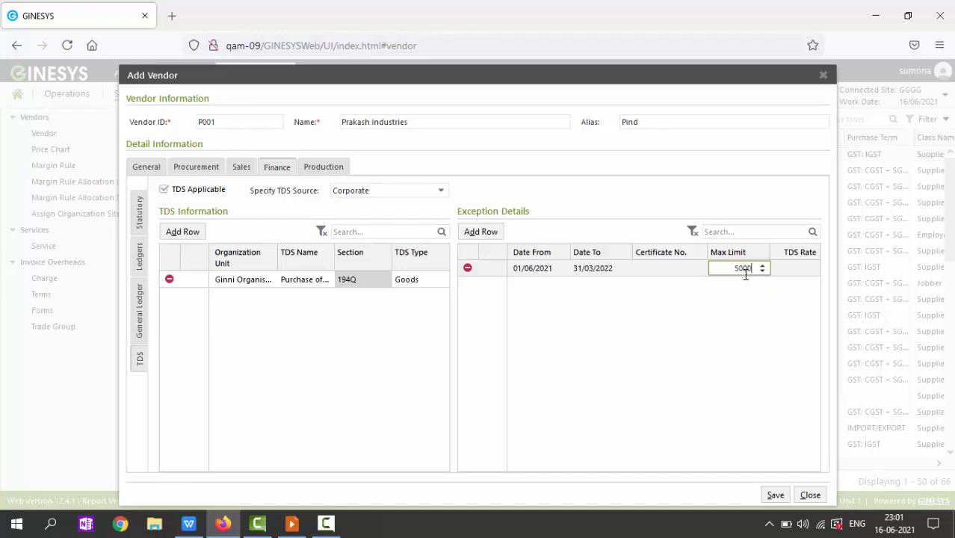
type("5000000")
key("Tab")
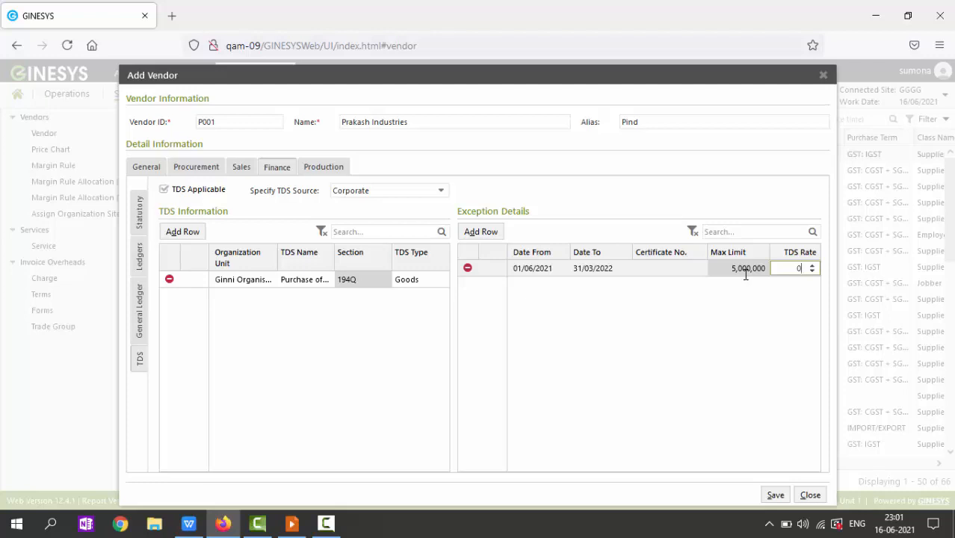
key("Tab")
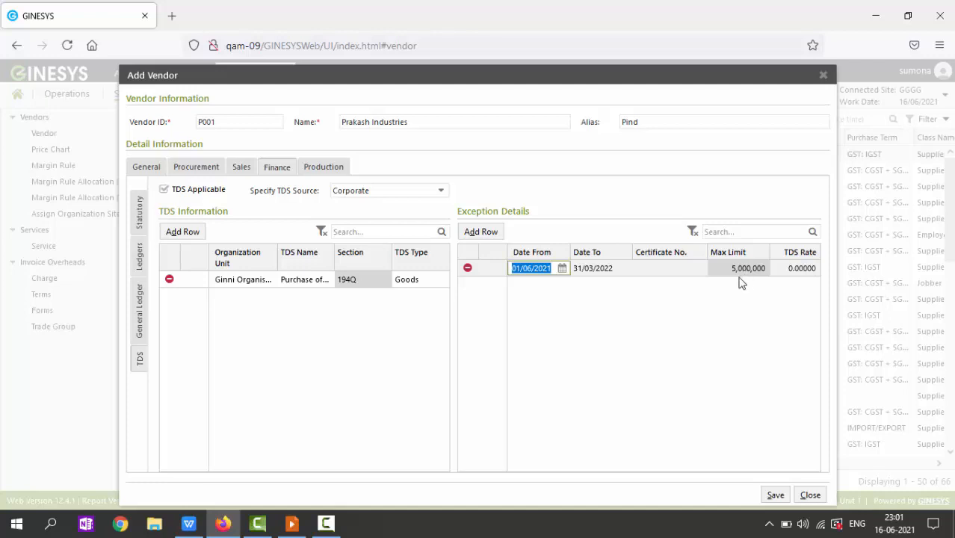
left_click(776, 496)
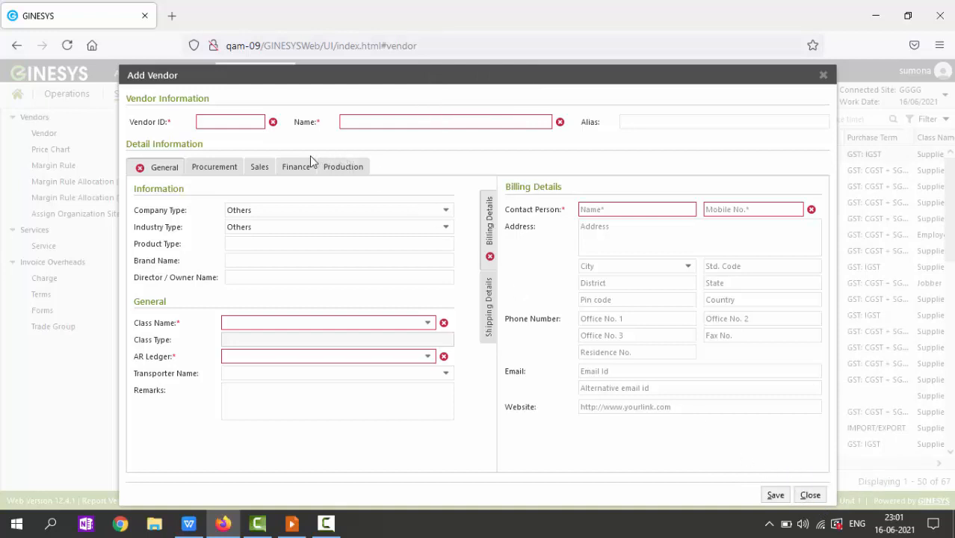
Step: Show the Finance TDS settings on the blank Add Vendor form
left_click(296, 169)
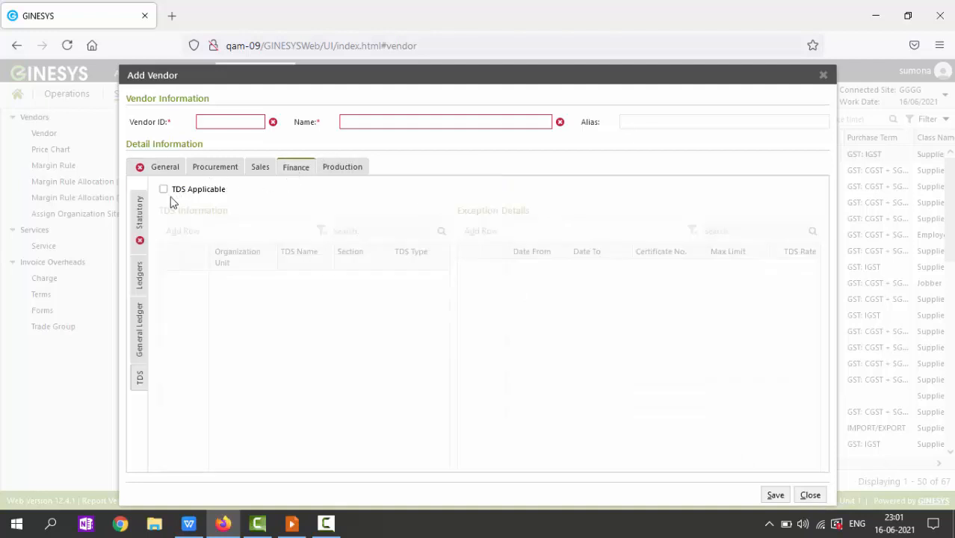
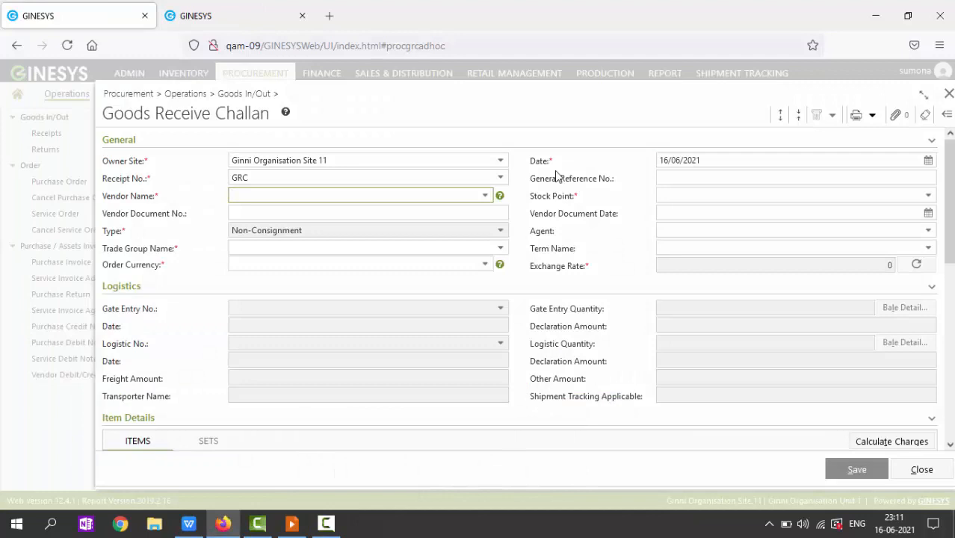
Step: Select Prakash Industries as the challan vendor
key("Down")
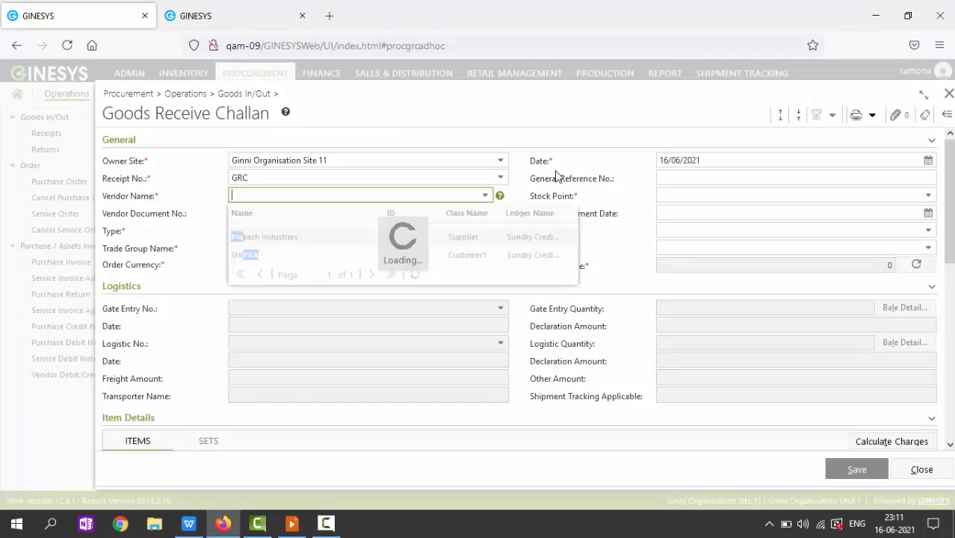
type("praka")
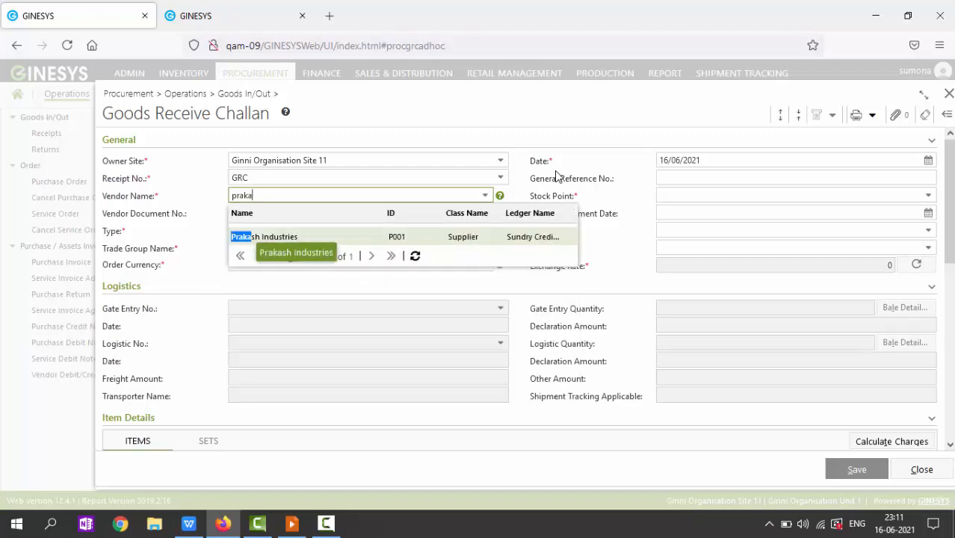
key("Return")
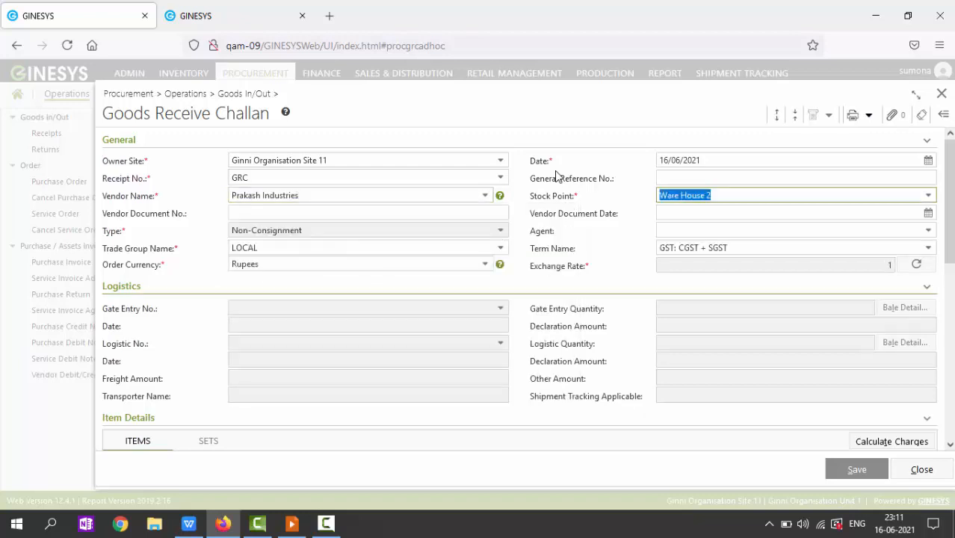
Step: Copy the jam, sauce and cornflakes items from an earlier challan
key("Return")
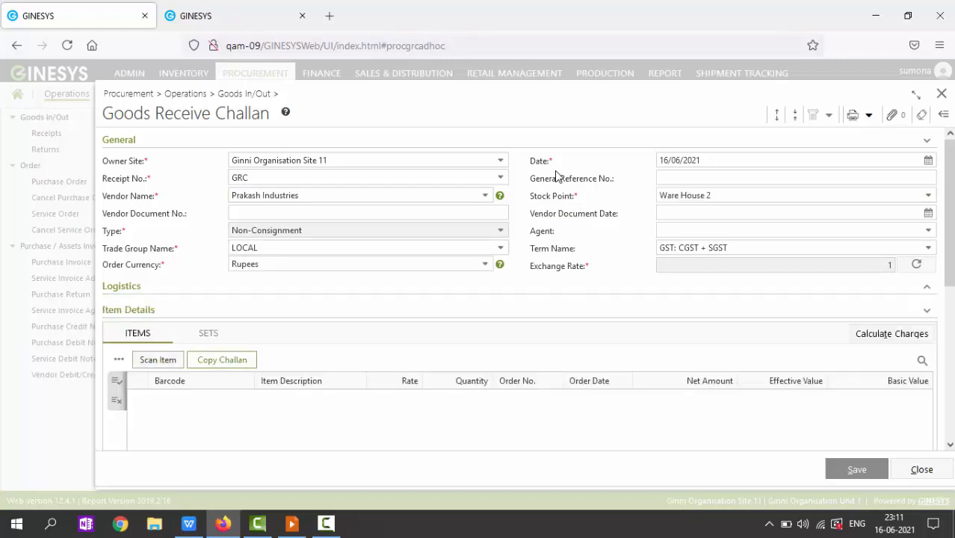
key("Return")
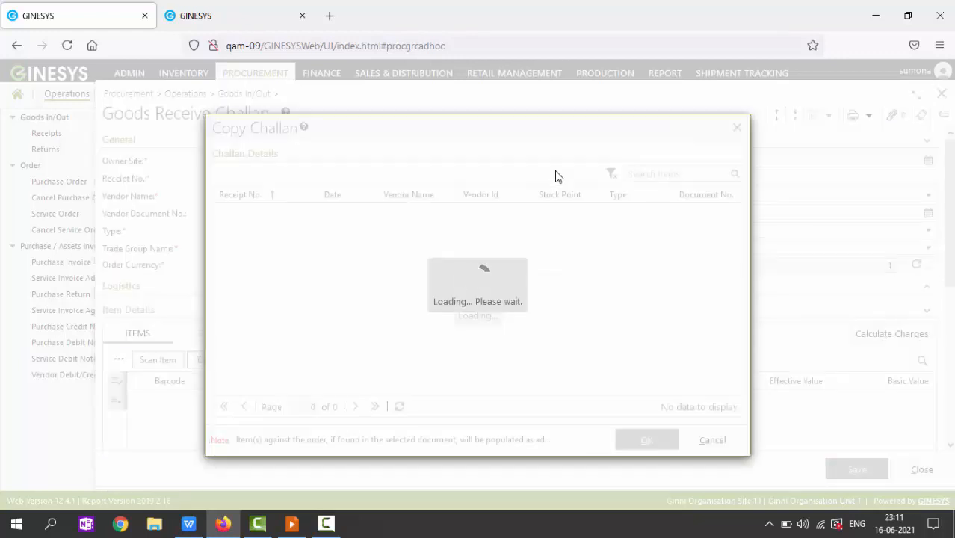
key("Up")
key("Up")
key("Up")
key("Up")
key("Up")
key("Down")
key("Down")
key("Down")
key("Down")
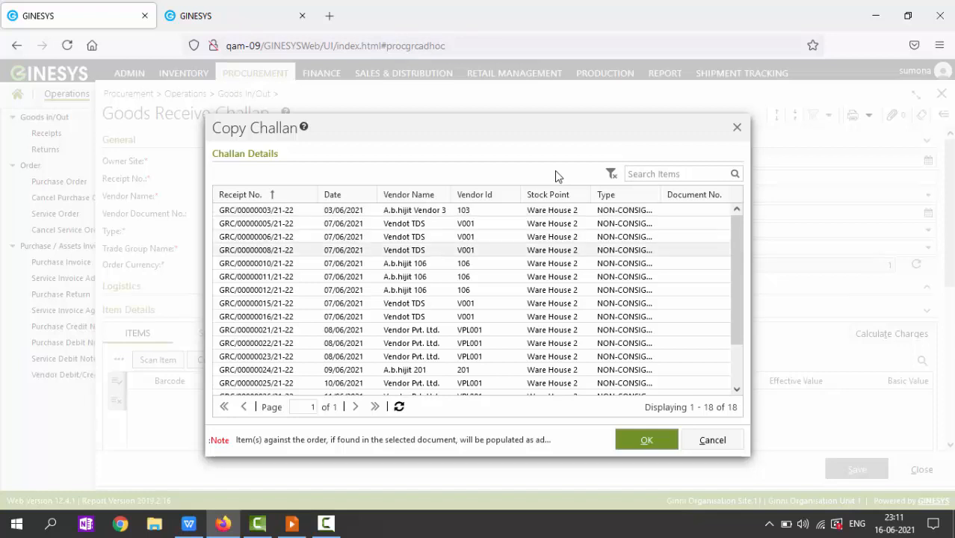
key("Return")
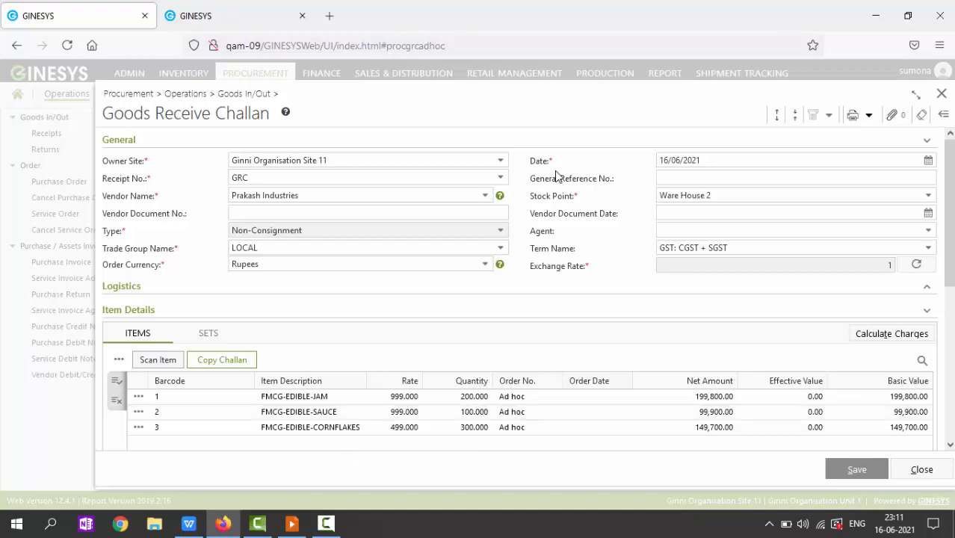
scroll(555, 176, "down", 5)
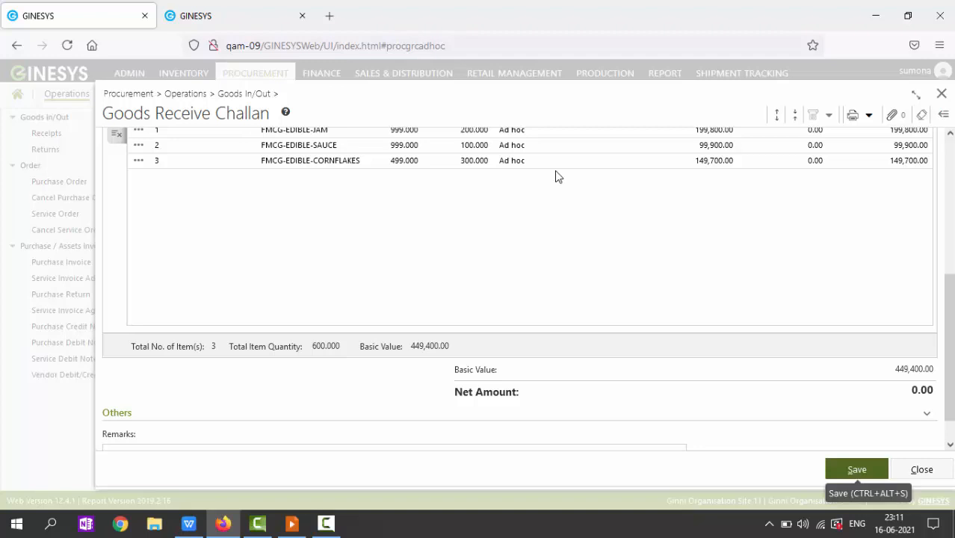
Step: Save the challan as GRC/00000035/21-22, getting past the alert
key("ctrl+alt+s")
key("Return")
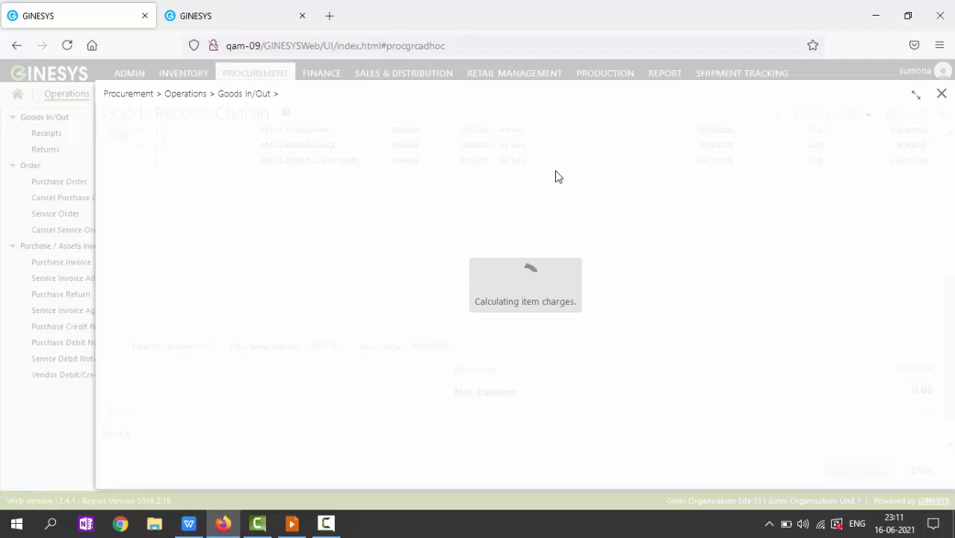
key("ctrl+alt+s")
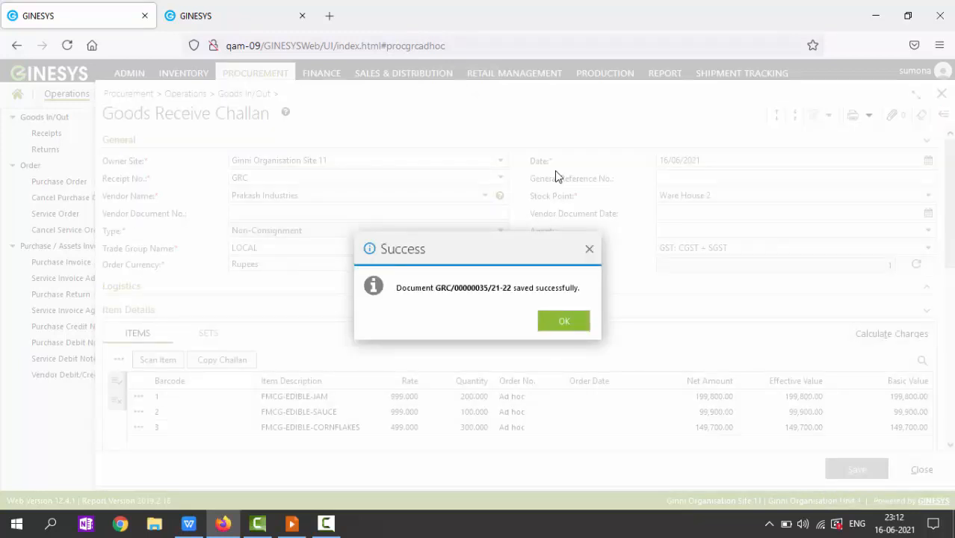
Step: Accept generating a purchase invoice from the receipt, using the Purchase Invoice numbering series
key("Return")
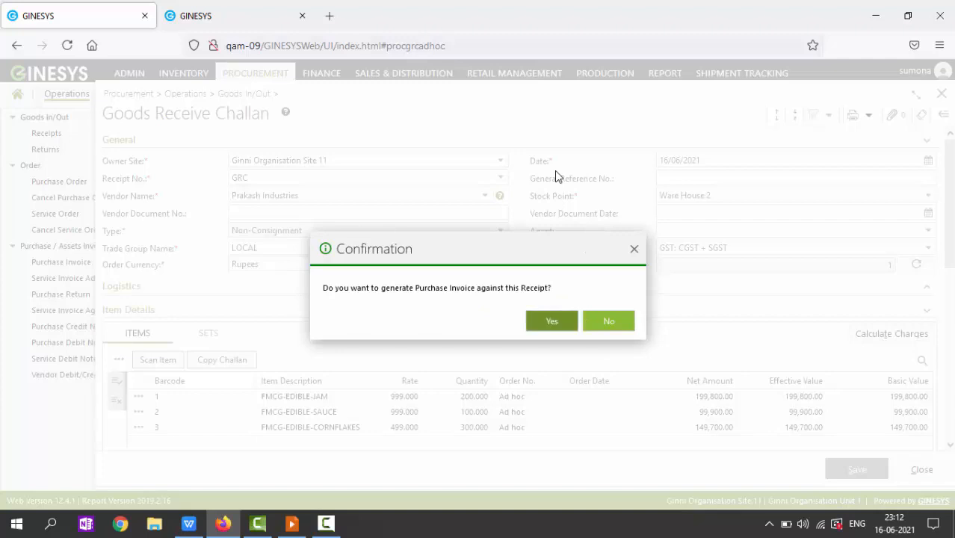
key("Return")
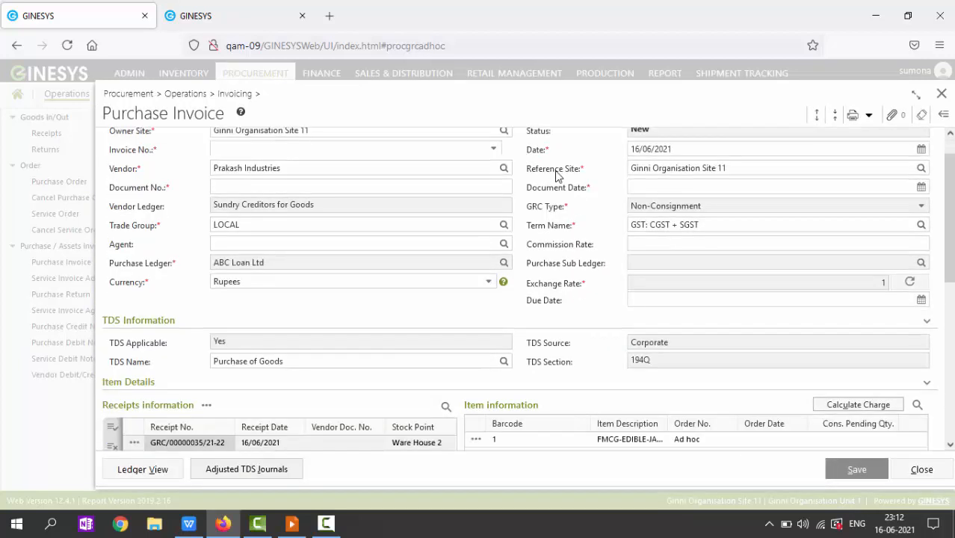
key("Tab")
key("Down")
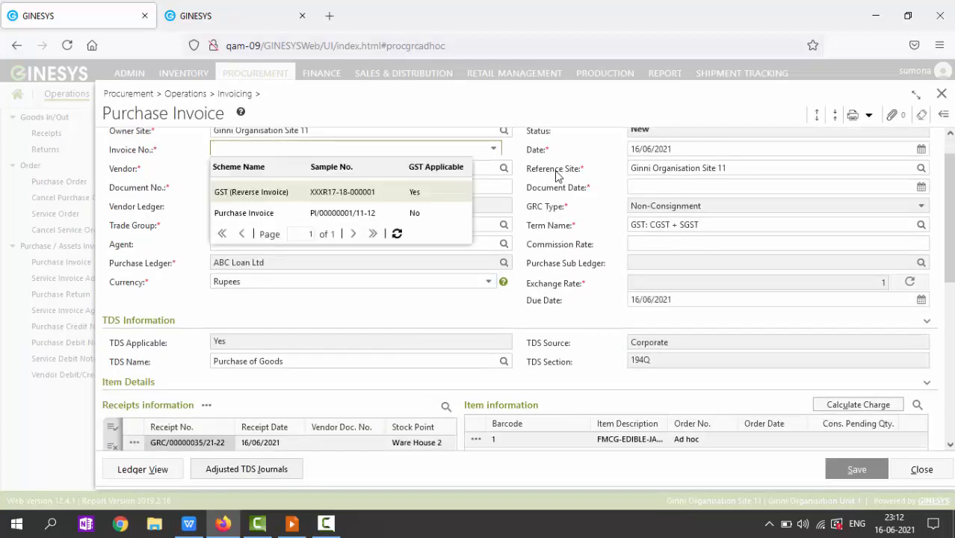
key("Down")
key("Return")
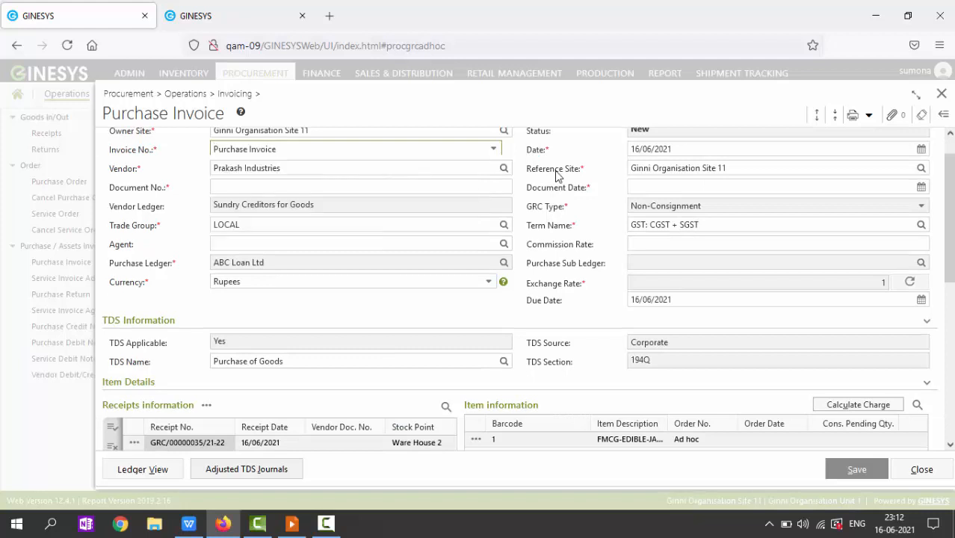
Step: Enter document number 11 with document date 16/06/2021
key("Tab")
type("11")
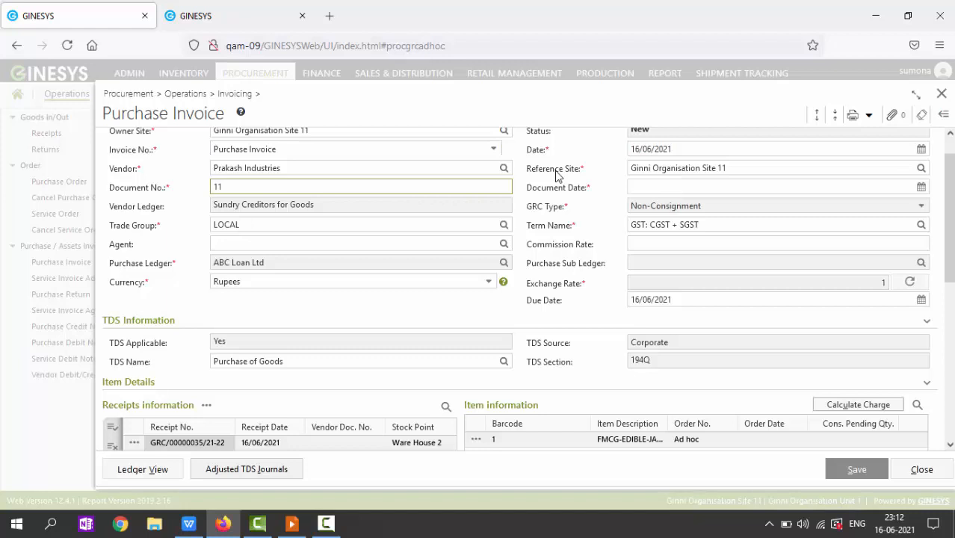
key("Tab")
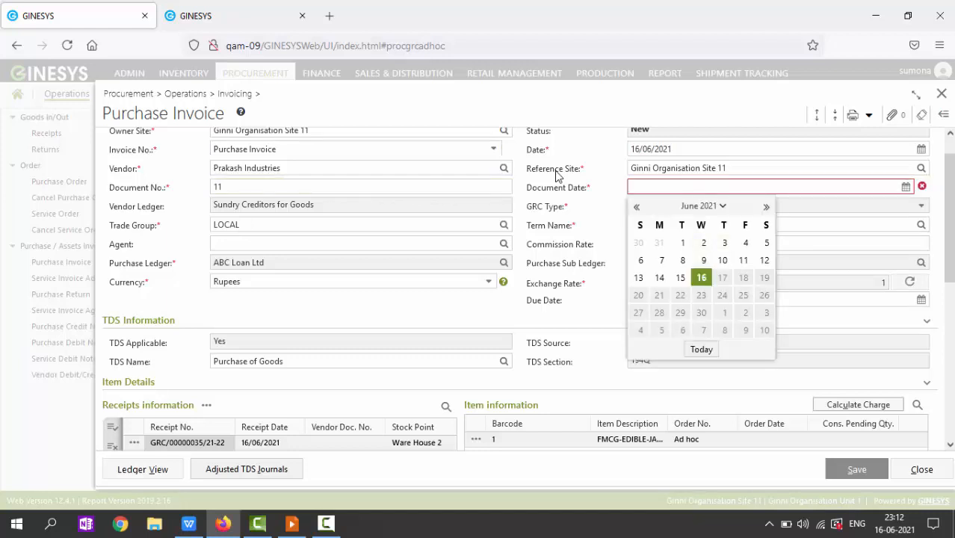
key("Return")
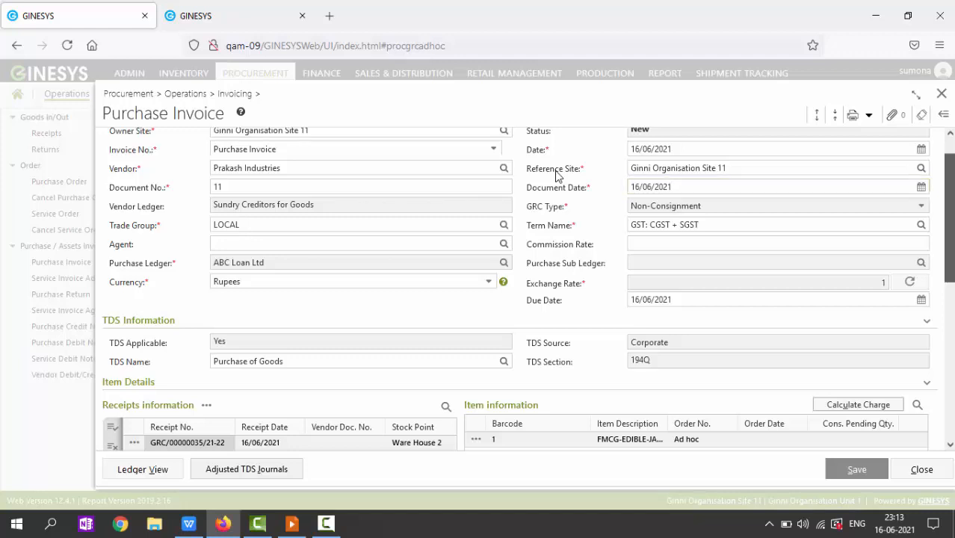
scroll(555, 175, "down", 3)
scroll(555, 176, "down", 1)
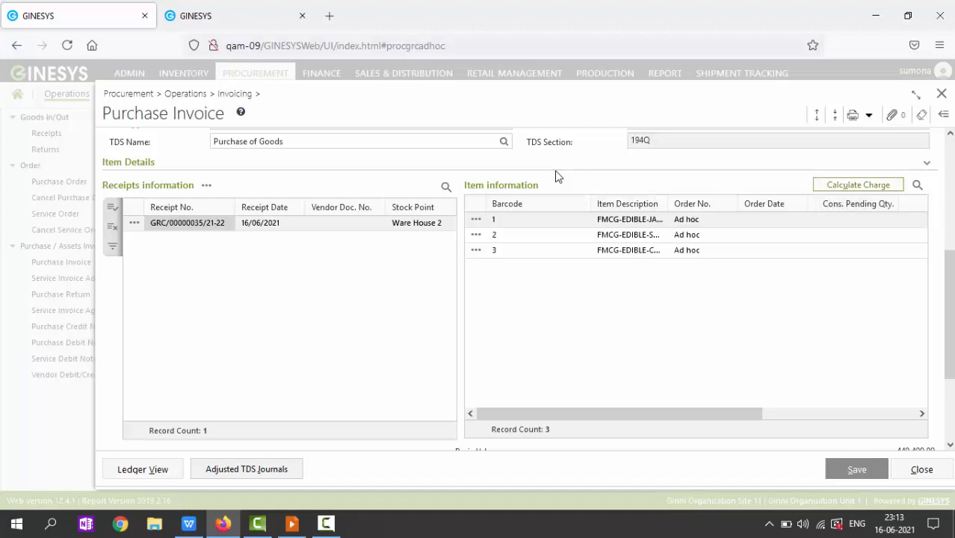
Step: Calculate the invoice charges, check the item and TDS summary, then find the CGST charge
key("ctrl+alt+u")
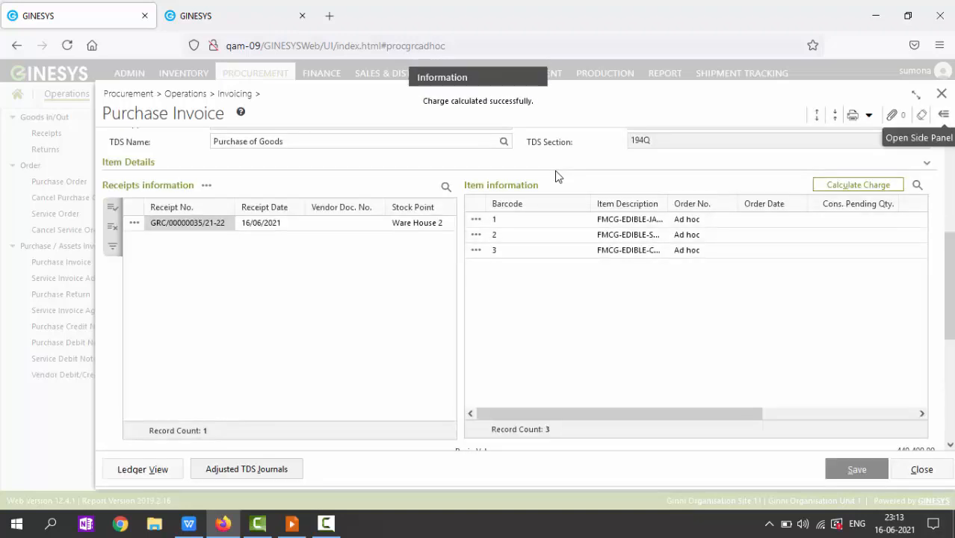
left_click(942, 115)
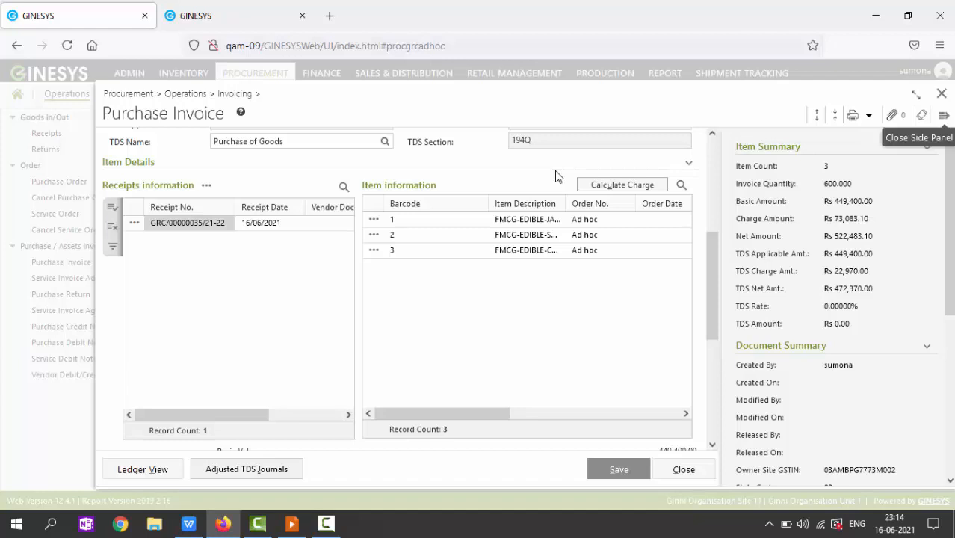
left_click(943, 115)
scroll(555, 176, "down", 2)
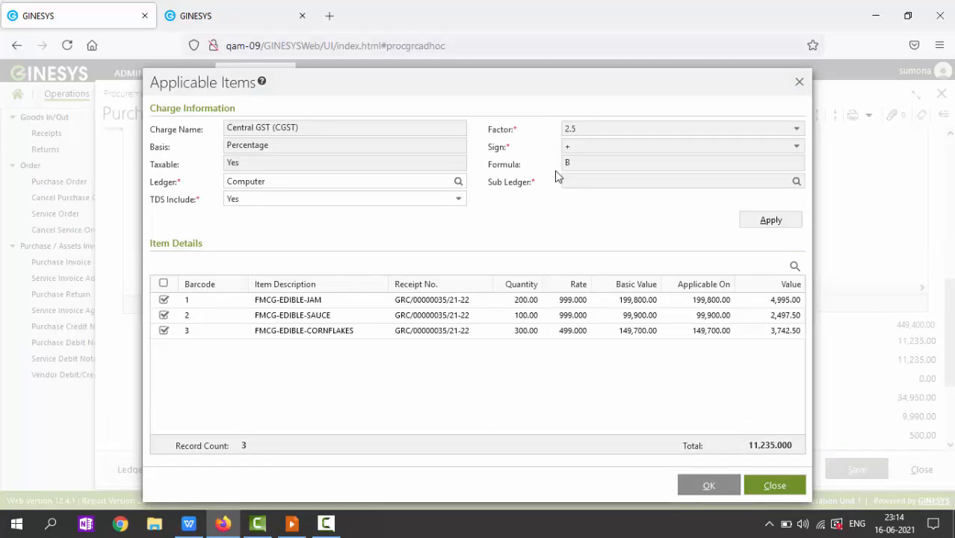
Step: Leave CGST's TDS Include at Yes and close its applicable items unchanged
key("Tab")
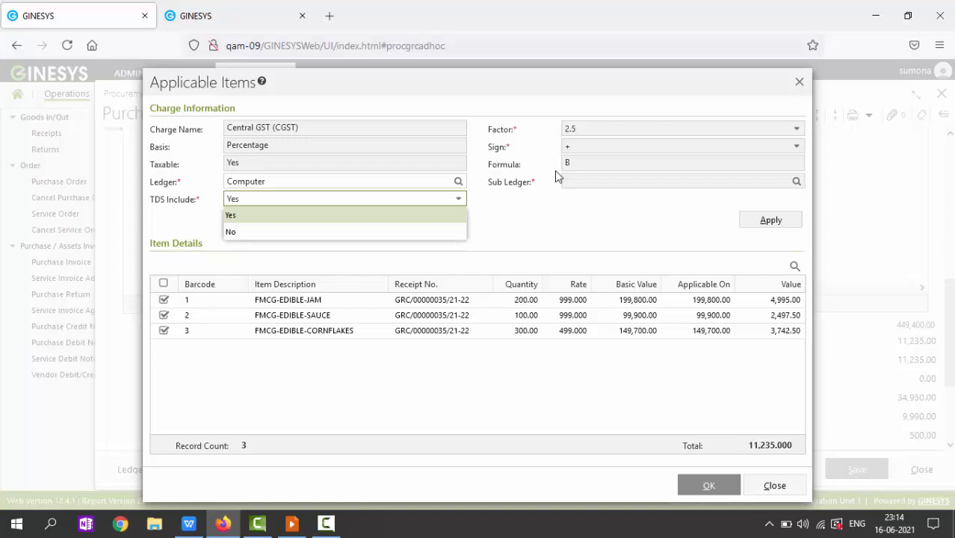
left_click(555, 176)
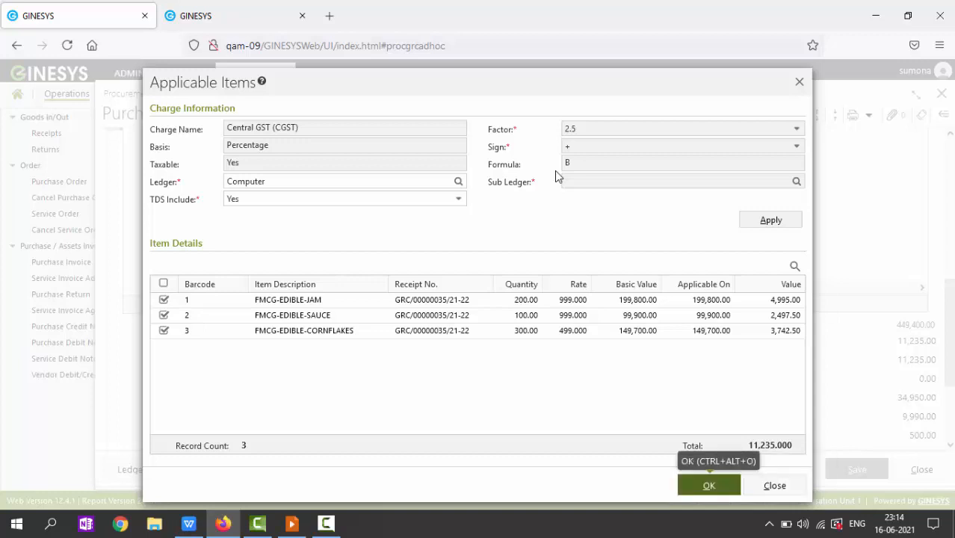
key("Tab")
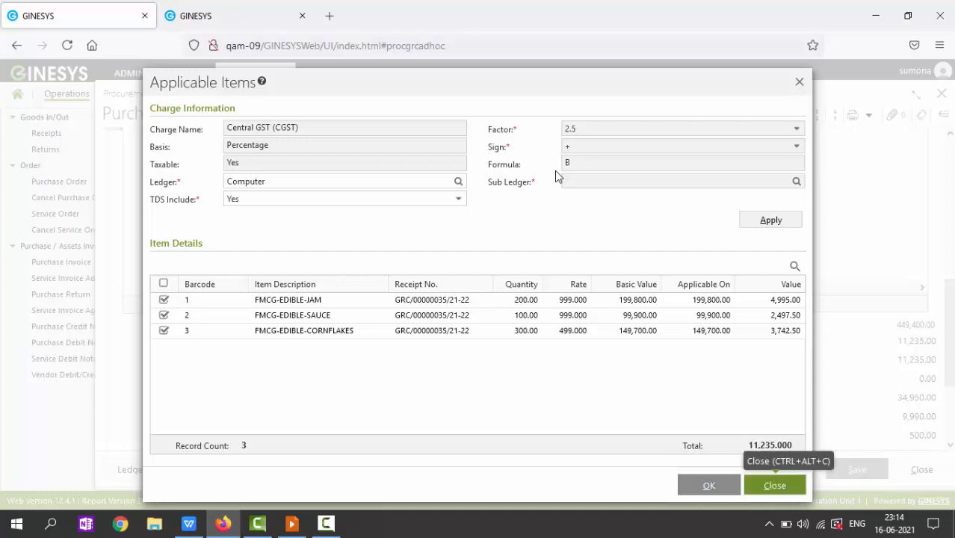
key("shift+Tab")
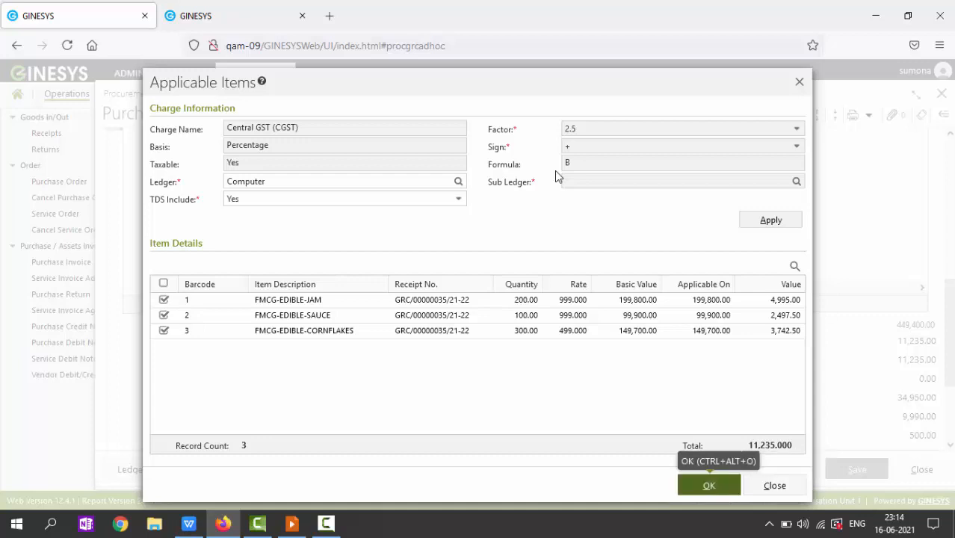
key("Tab")
key("Return")
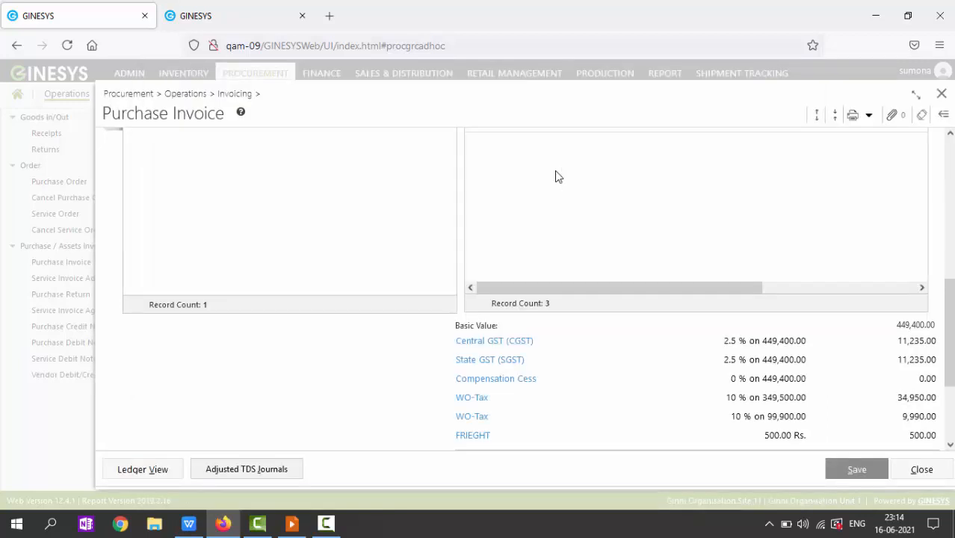
Step: Review the FRIEGHT charge's applicable items, then switch to the Prakash Industries vendor list
key("Return")
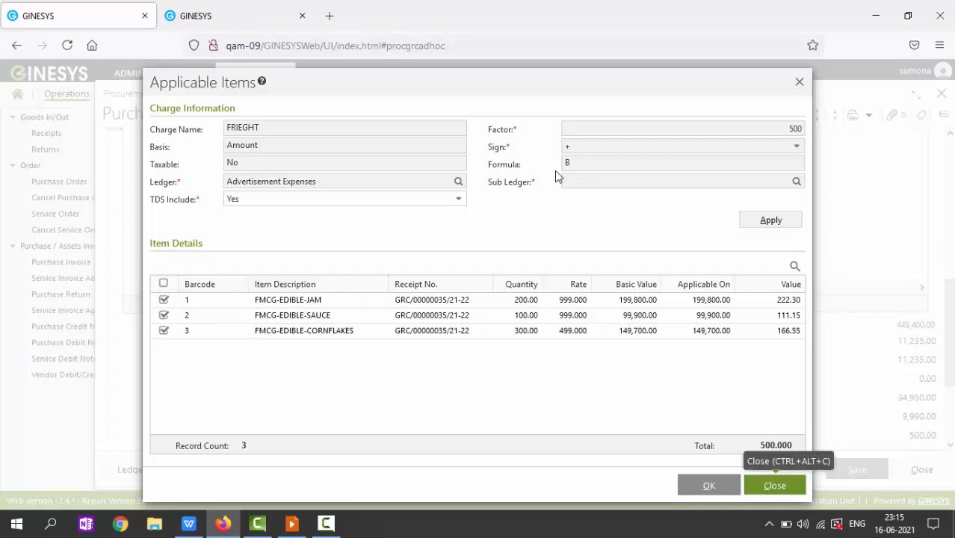
key("ctrl+alt+c")
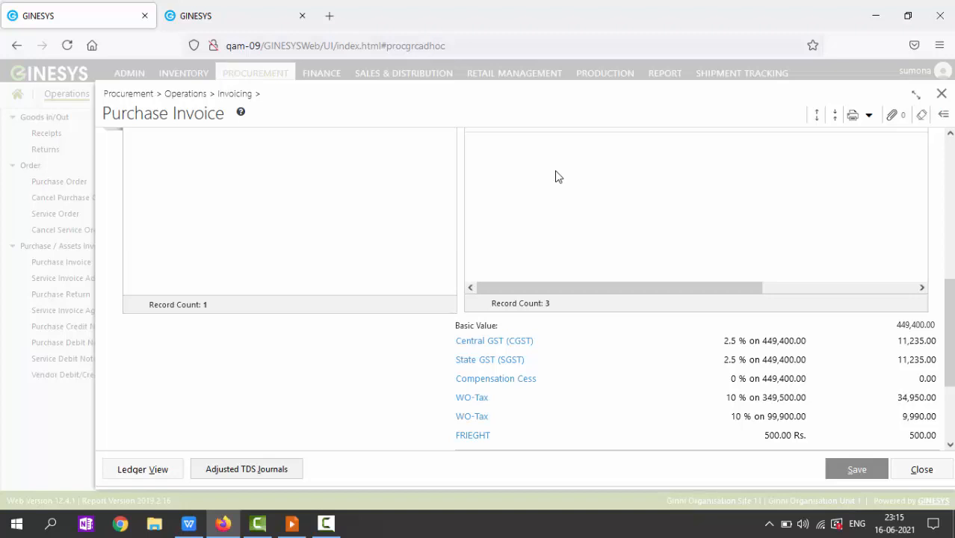
key("ctrl+Tab")
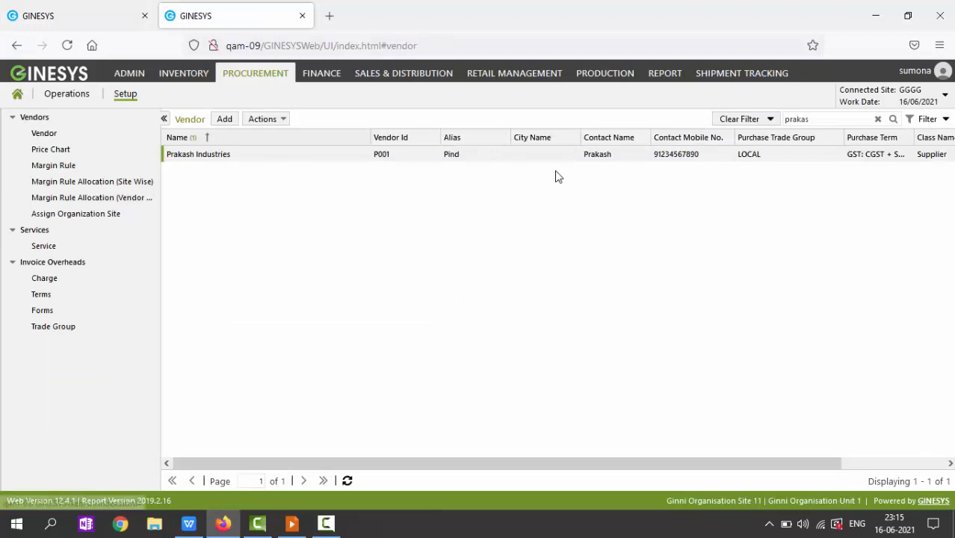
Step: Open the GST: CGST + SGST term in Edit Terms, then return to the Purchase Invoice
left_click(41, 295)
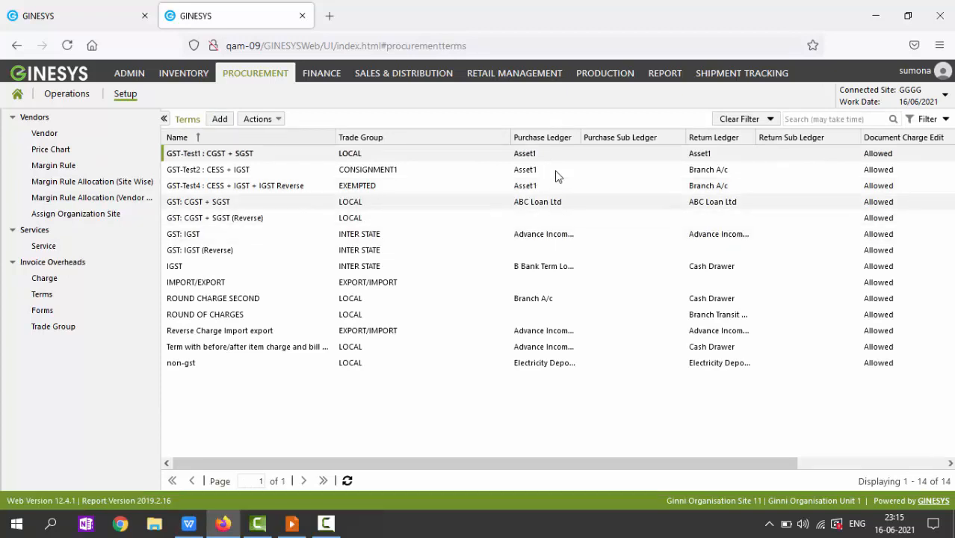
left_click(557, 201)
double_click(556, 202)
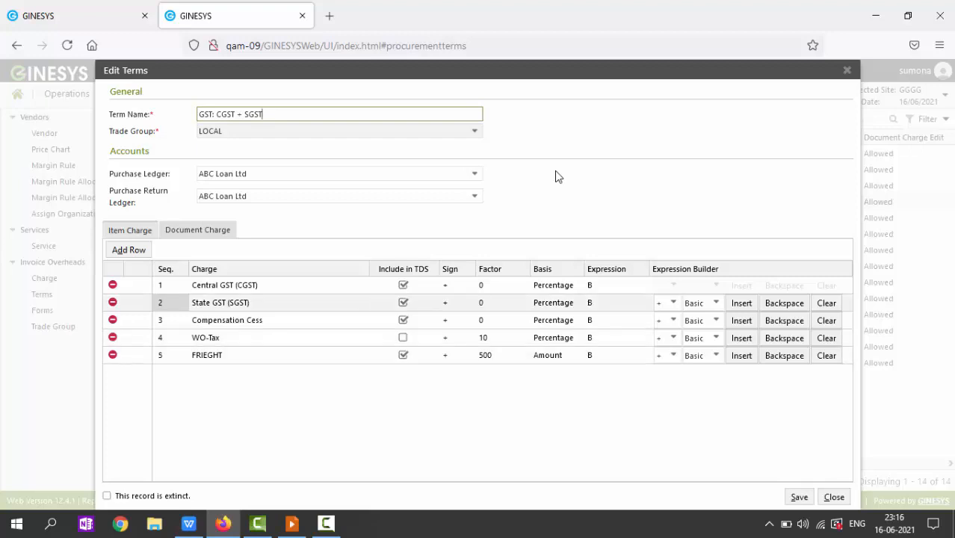
key("alt+Tab")
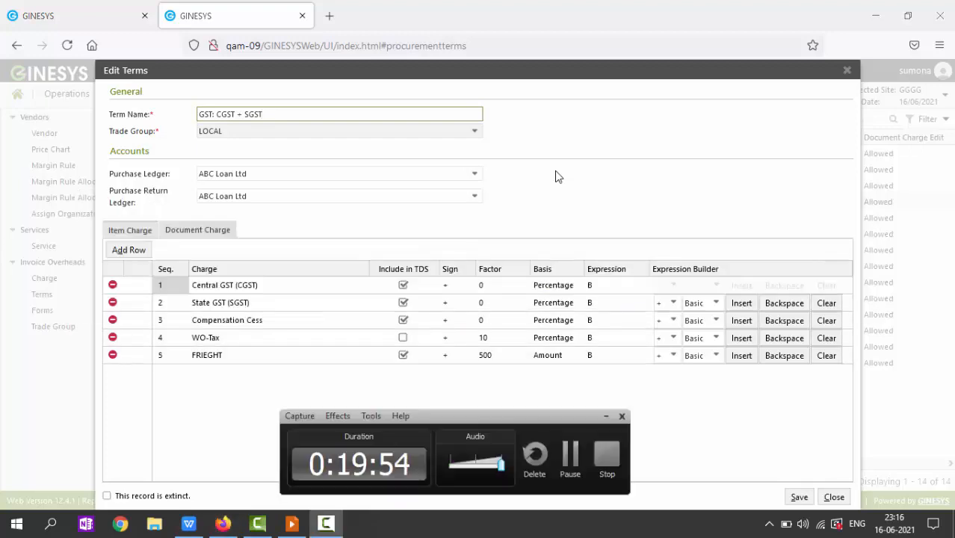
key("alt+Tab")
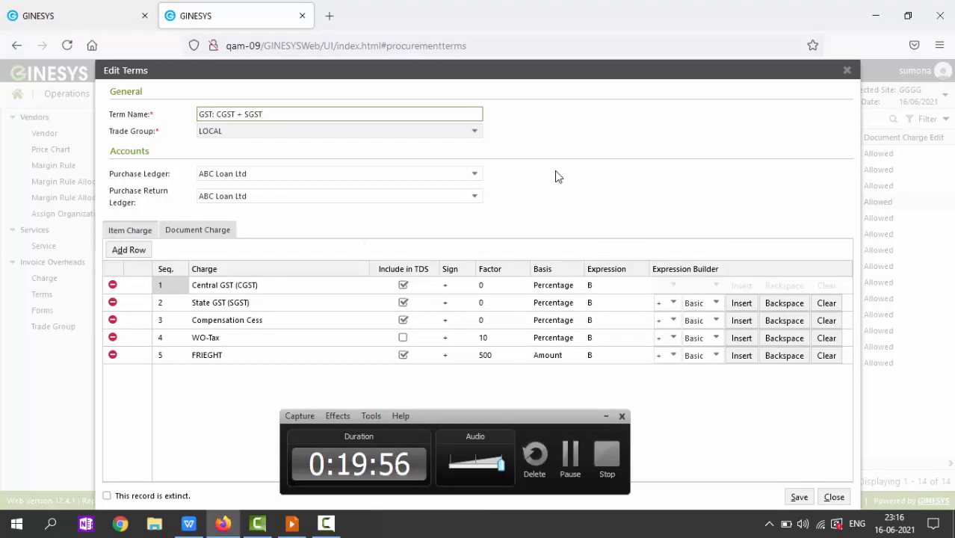
key("ctrl+Tab")
Step: Set TDS Include to Yes on the first WO-Tax charge, apply, and save the invoice
left_click(606, 416)
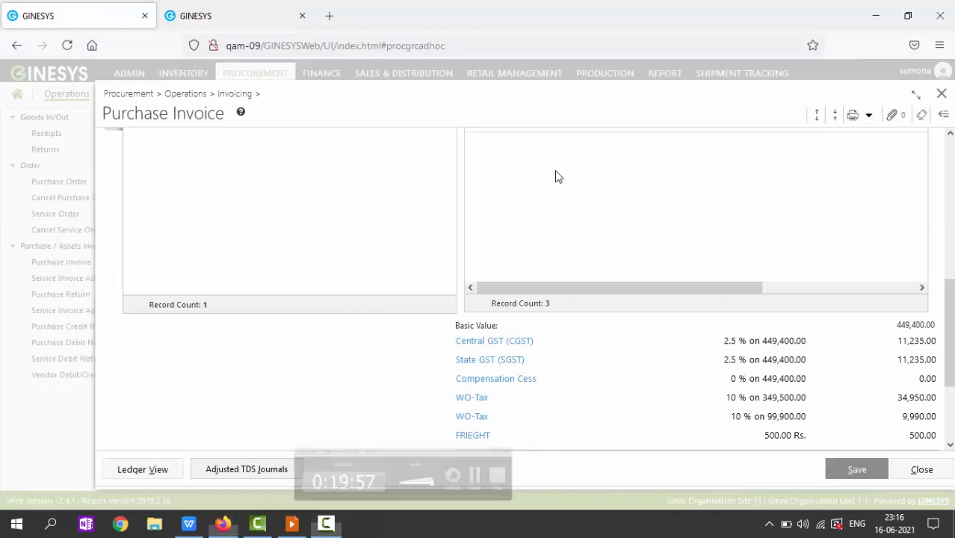
left_click(472, 398)
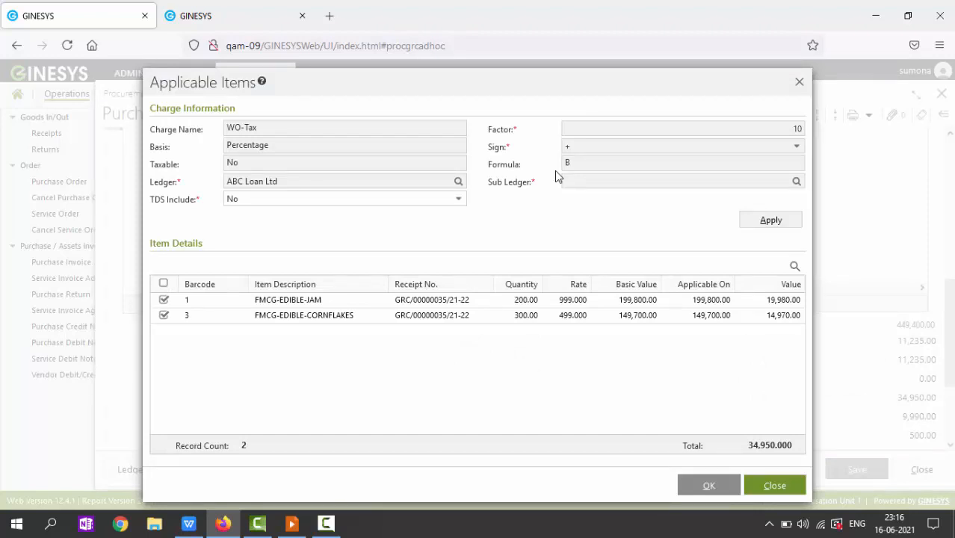
left_click(458, 199)
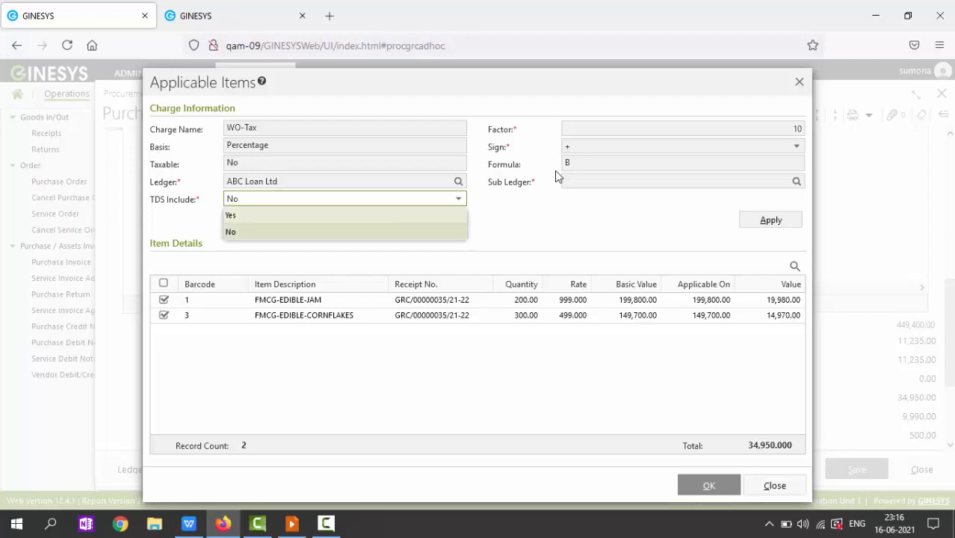
left_click(344, 214)
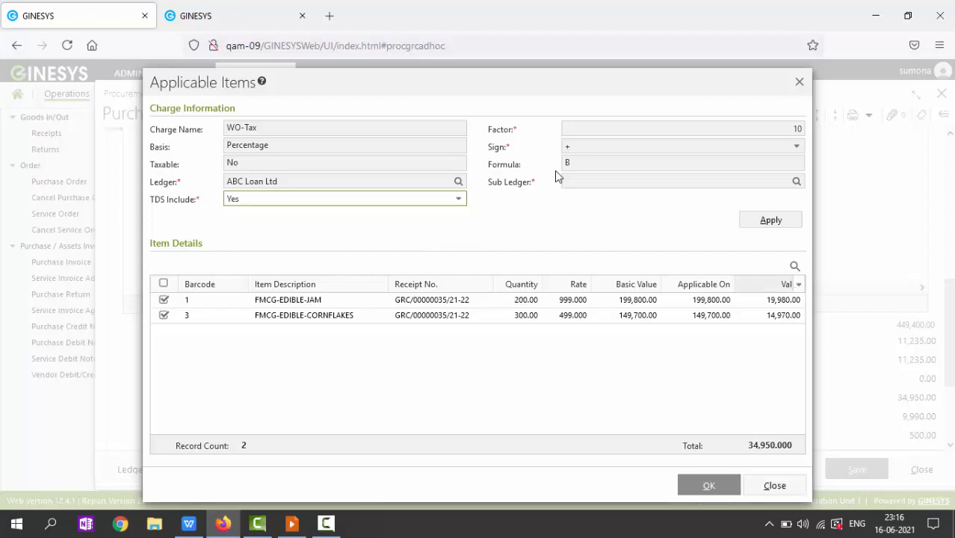
left_click(770, 219)
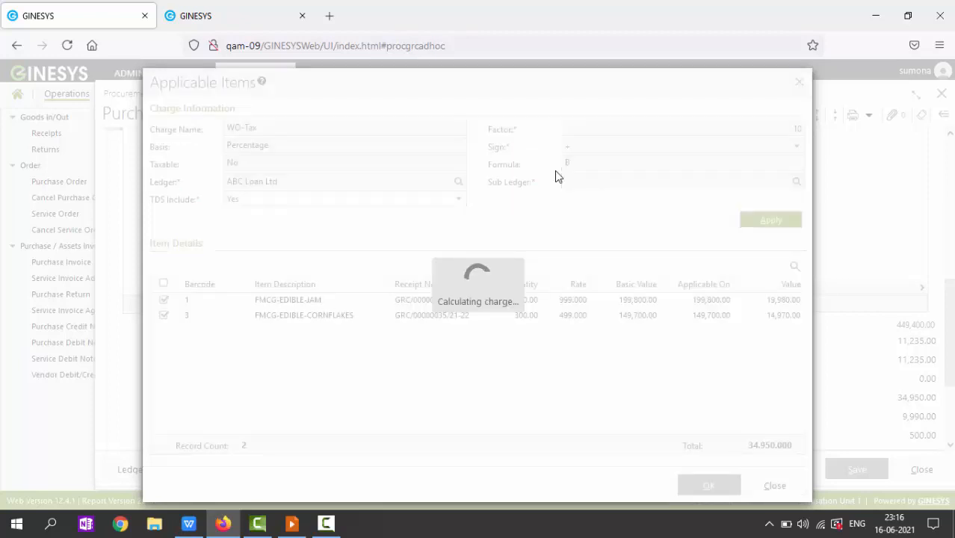
key("ctrl+alt+o")
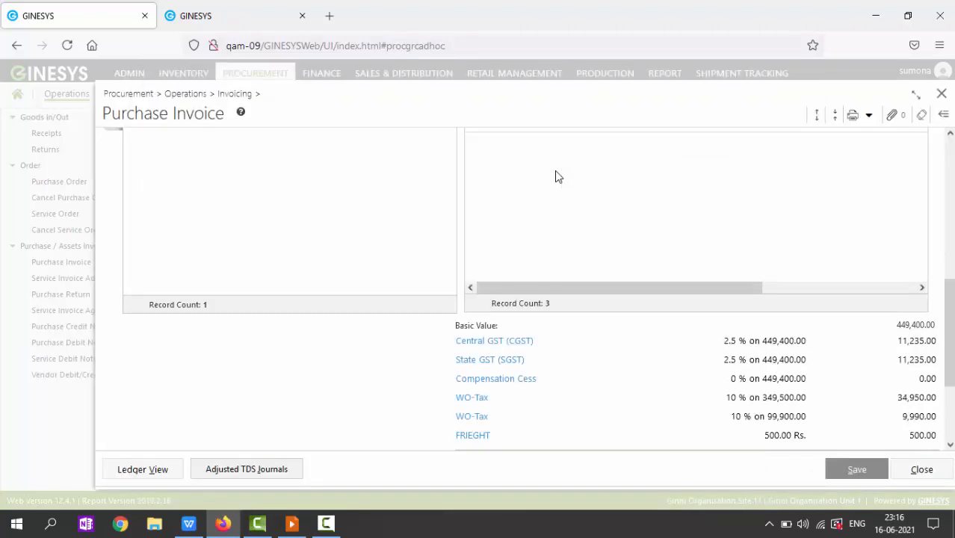
key("Return")
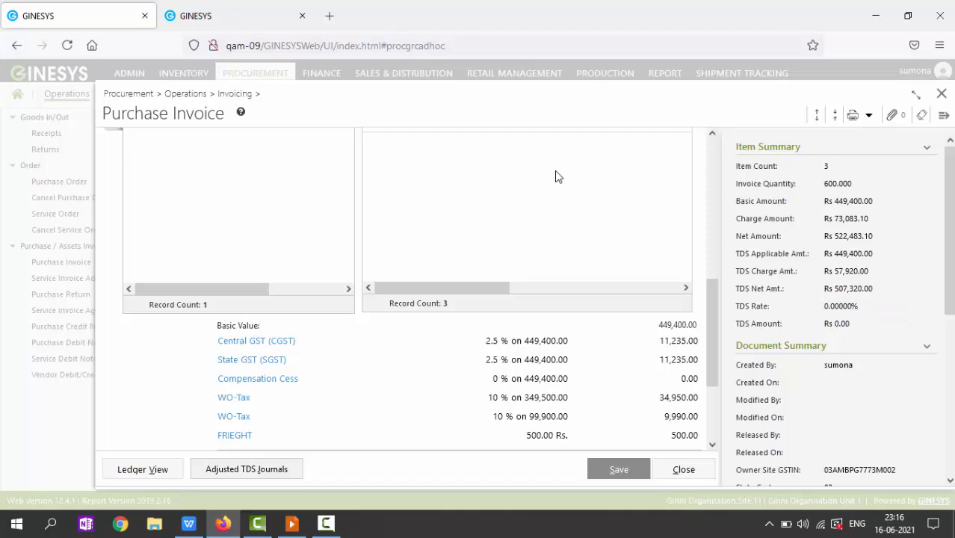
key("ctrl+alt+s")
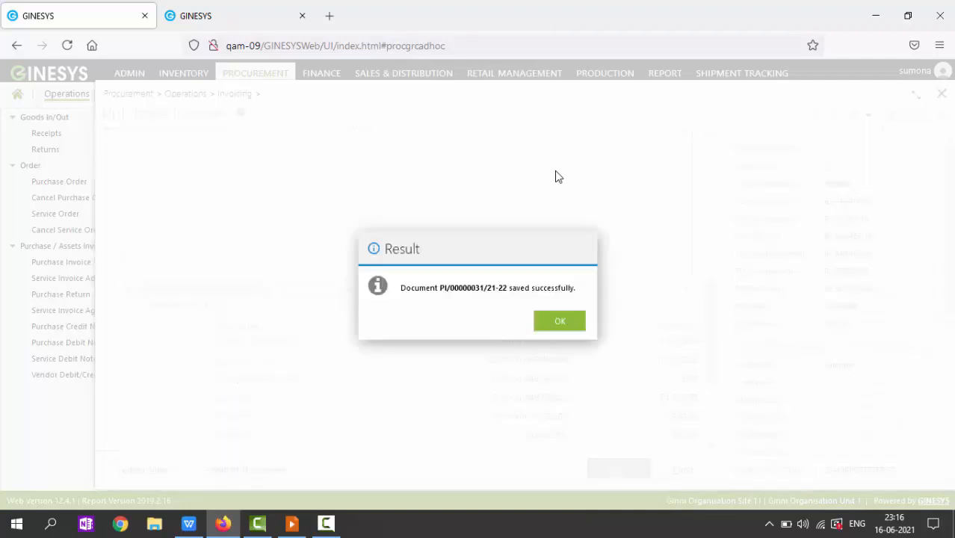
Step: Check the Prakash Industries receipt's linked invoice details, then close it discarding changes
key("Return")
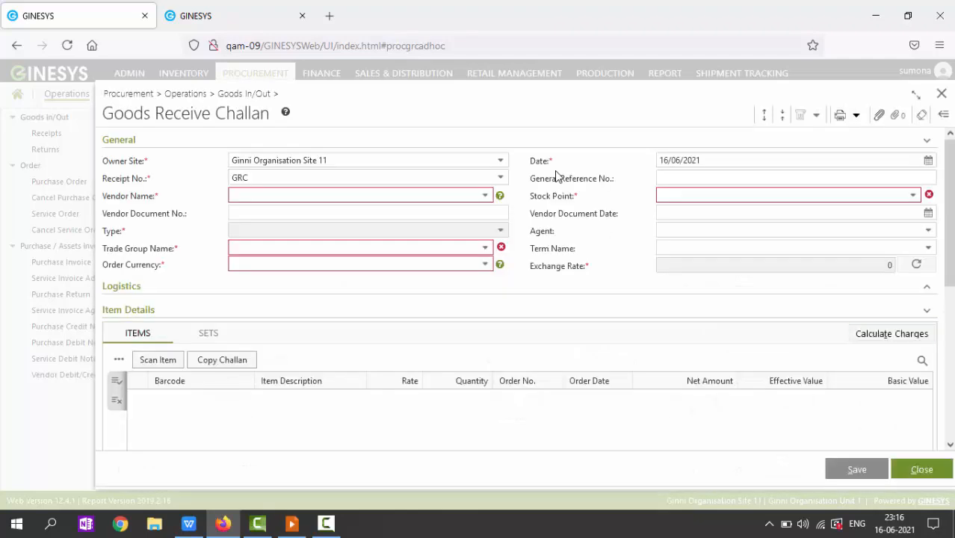
key("ctrl+alt+c")
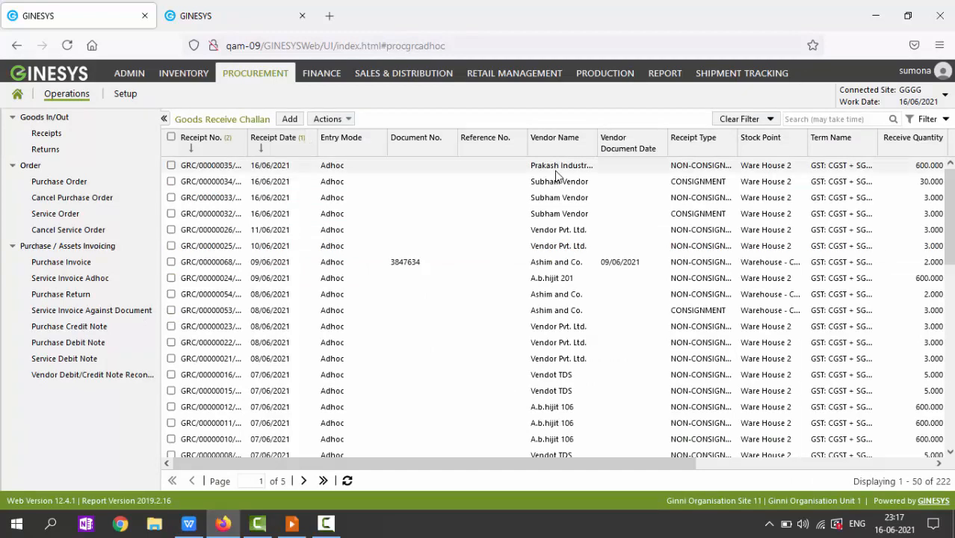
double_click(555, 171)
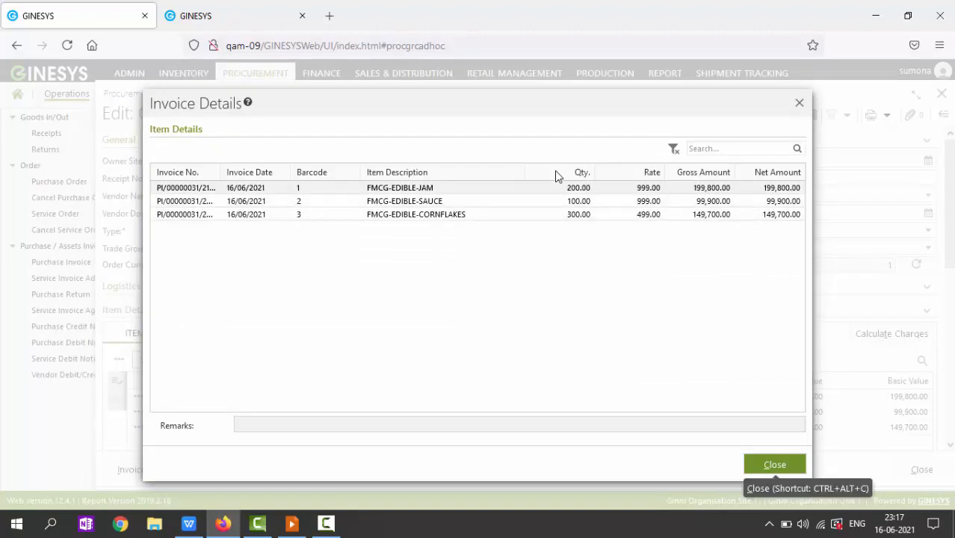
left_click(773, 464)
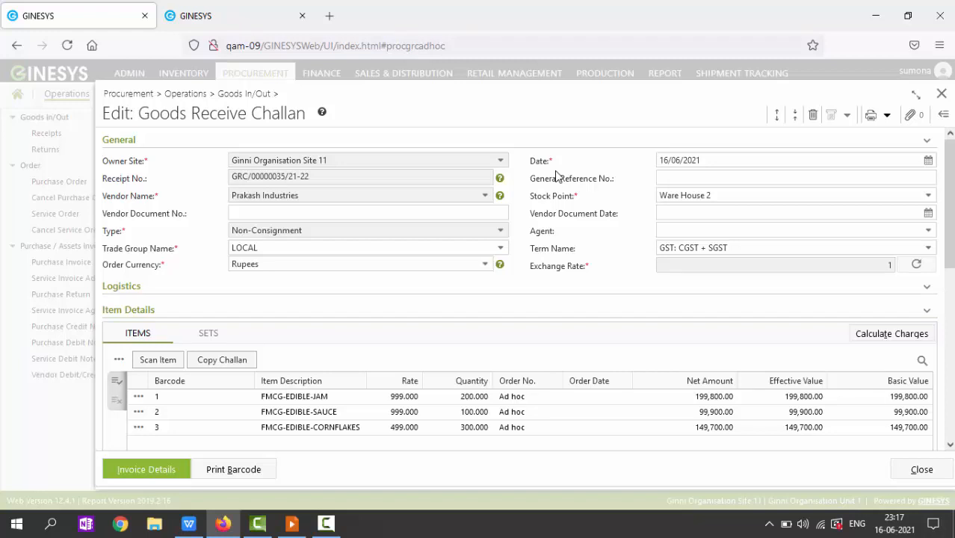
key("Escape")
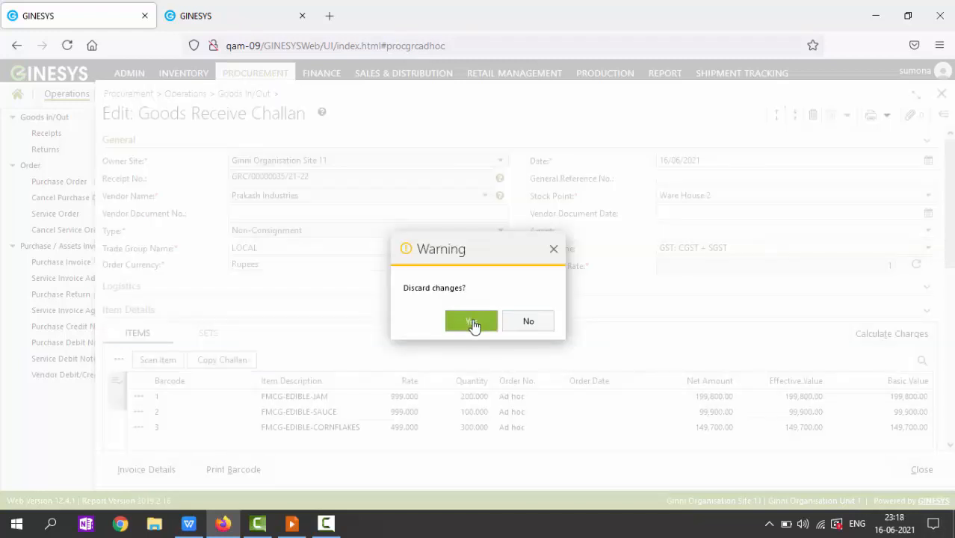
left_click(473, 323)
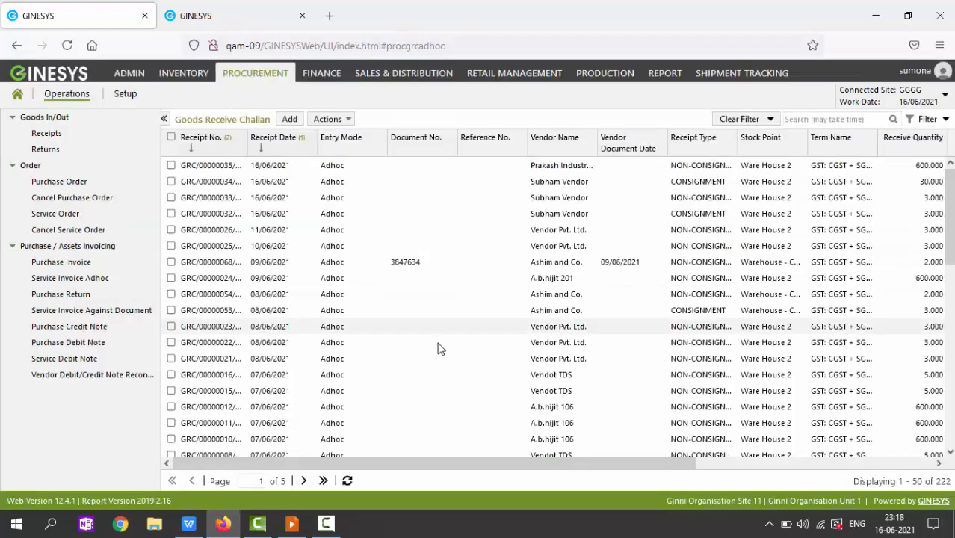
Step: Add a Prakash Industries challan with jam, sauce and cornflakes copied in, totalling 449,400.00
left_click(291, 119)
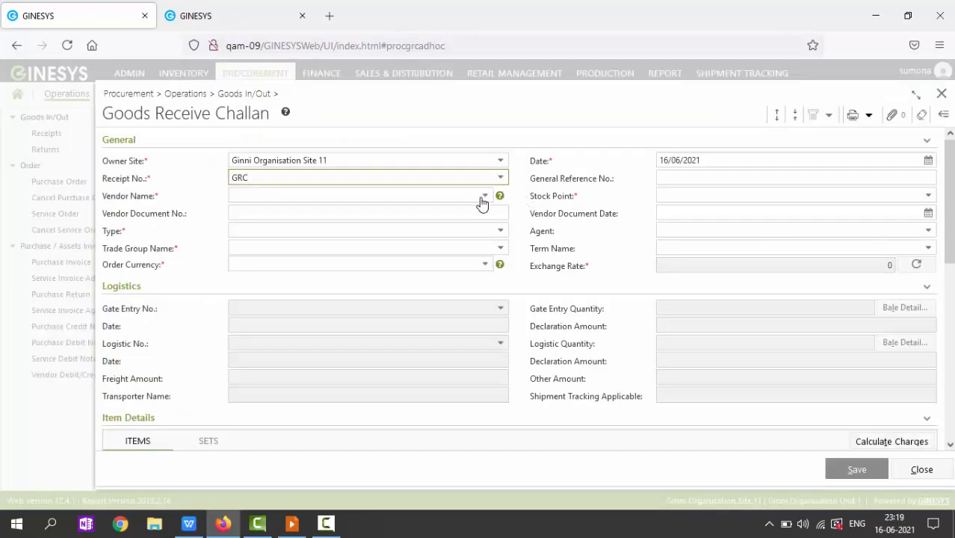
left_click(485, 197)
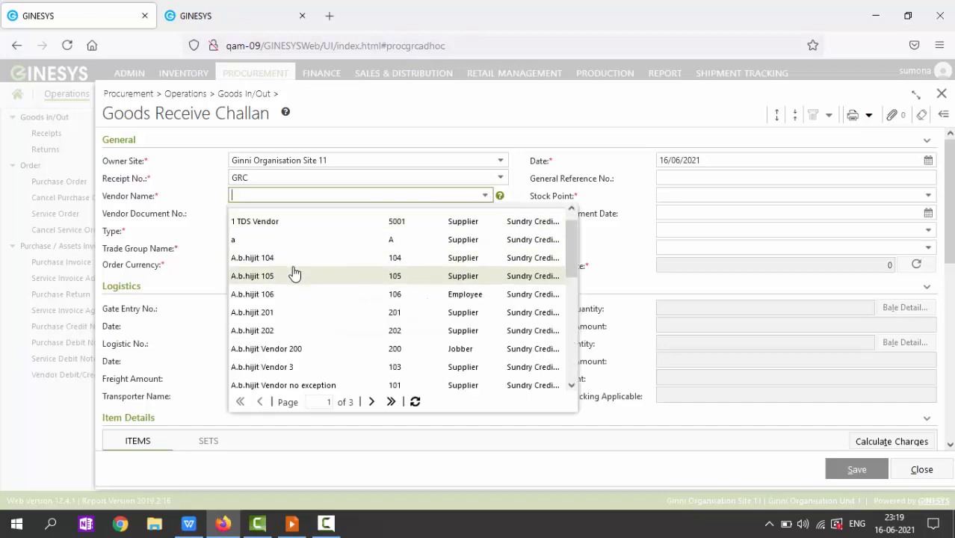
type("prakas")
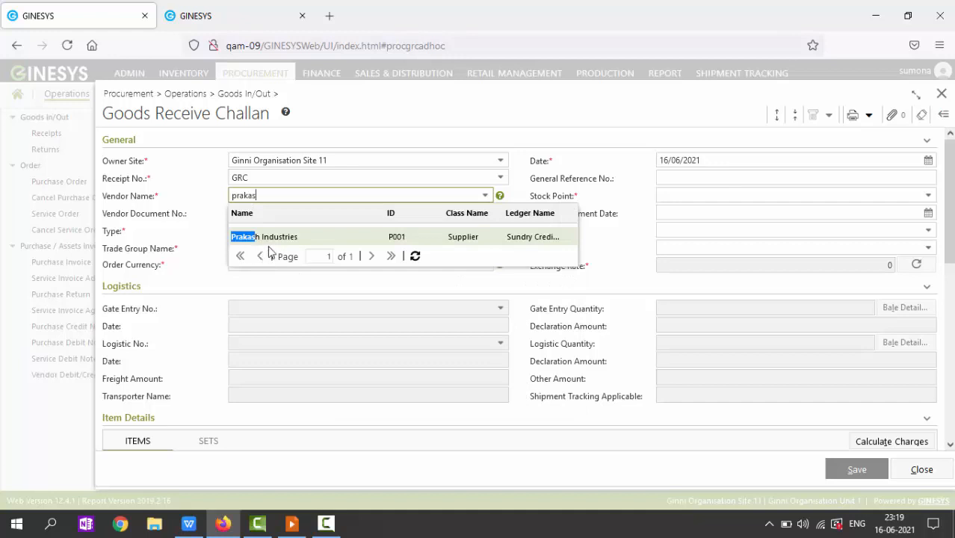
left_click(276, 238)
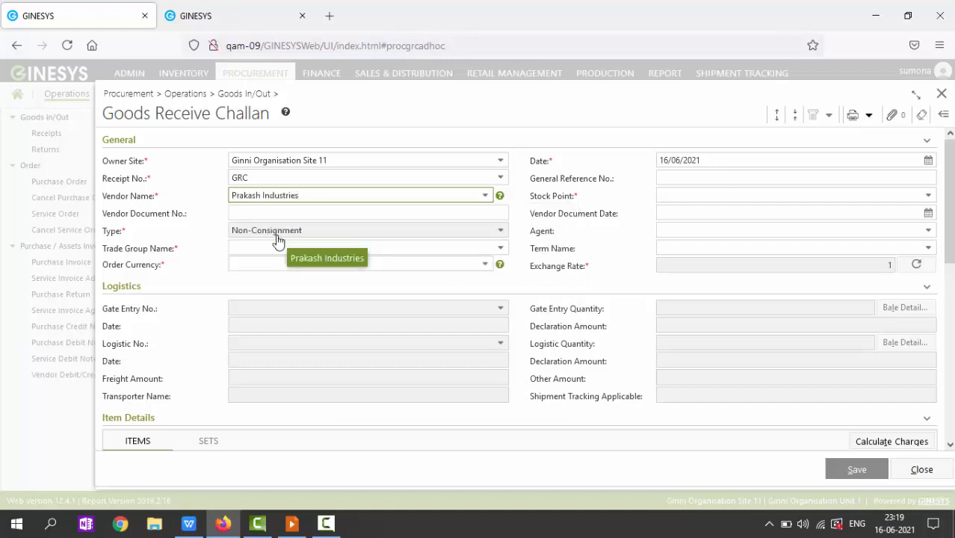
left_click(447, 292)
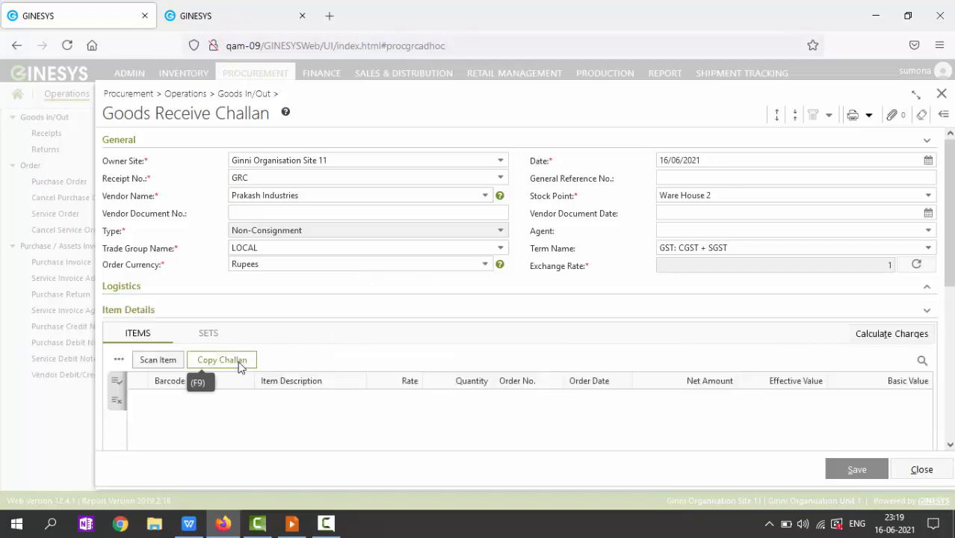
left_click(239, 364)
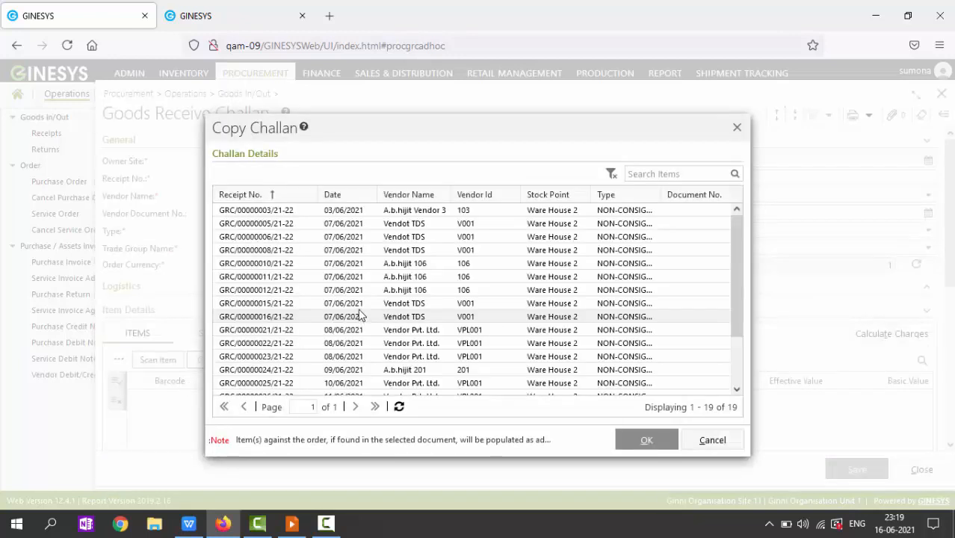
double_click(297, 264)
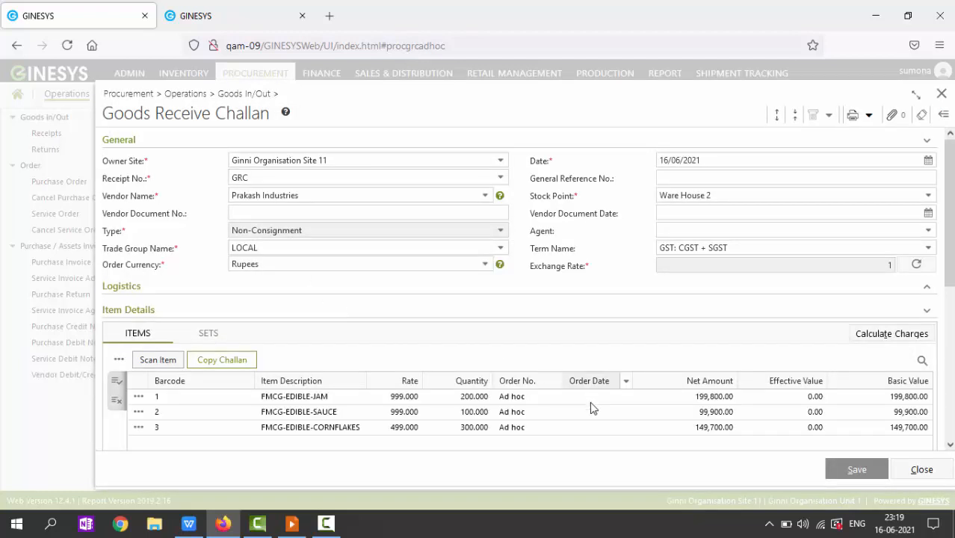
Step: Enter quantities 2000 for JAM, 1000 for SAUCE and 3000 for CORNFLAKES
left_click(472, 398)
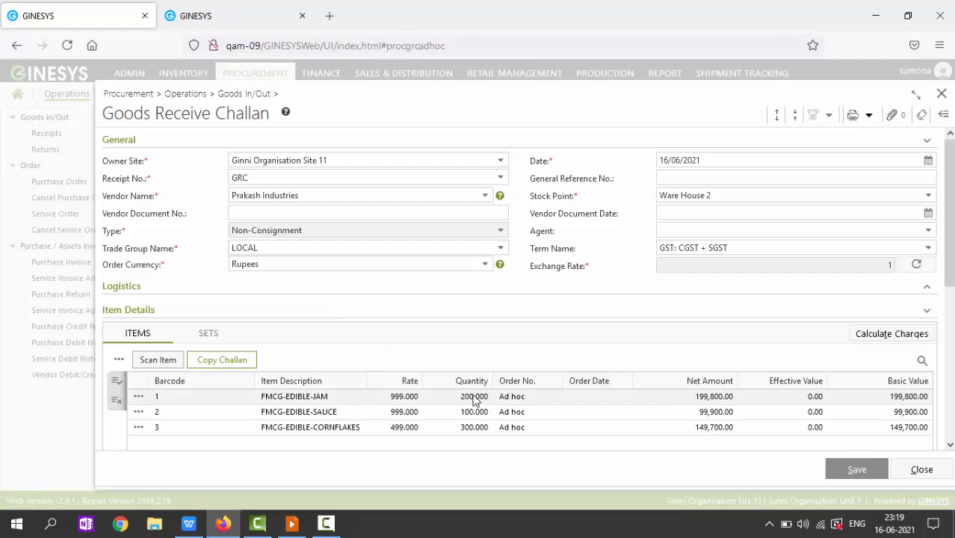
left_click(470, 400)
left_click(481, 399)
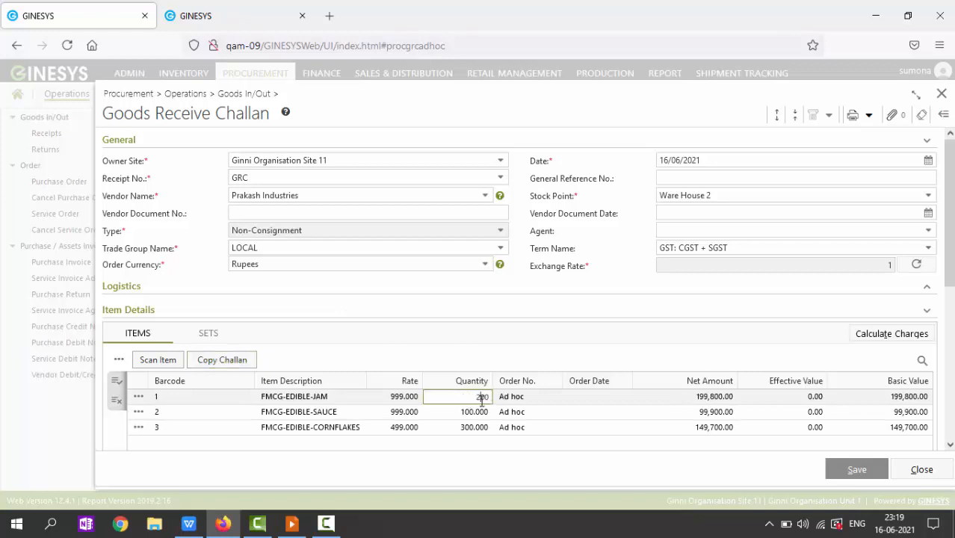
type("0")
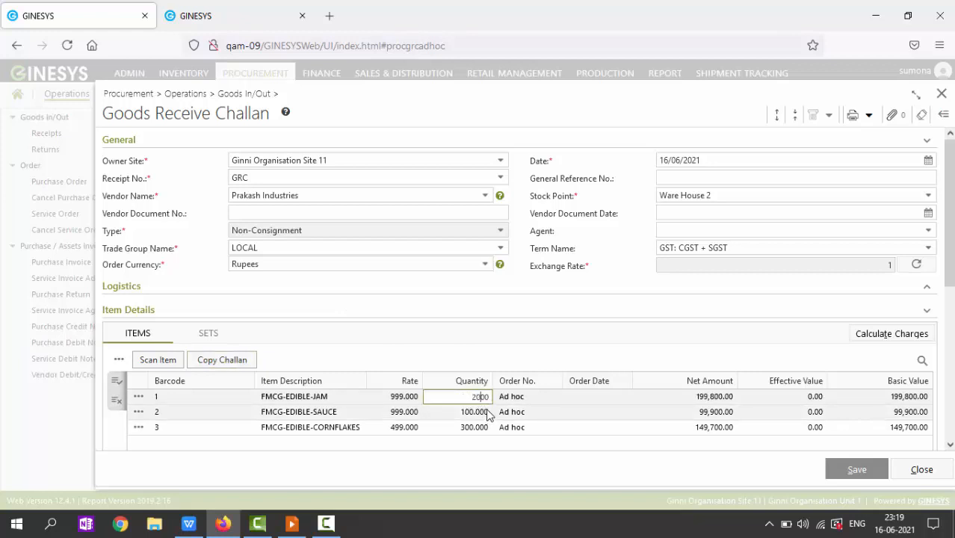
key("Return")
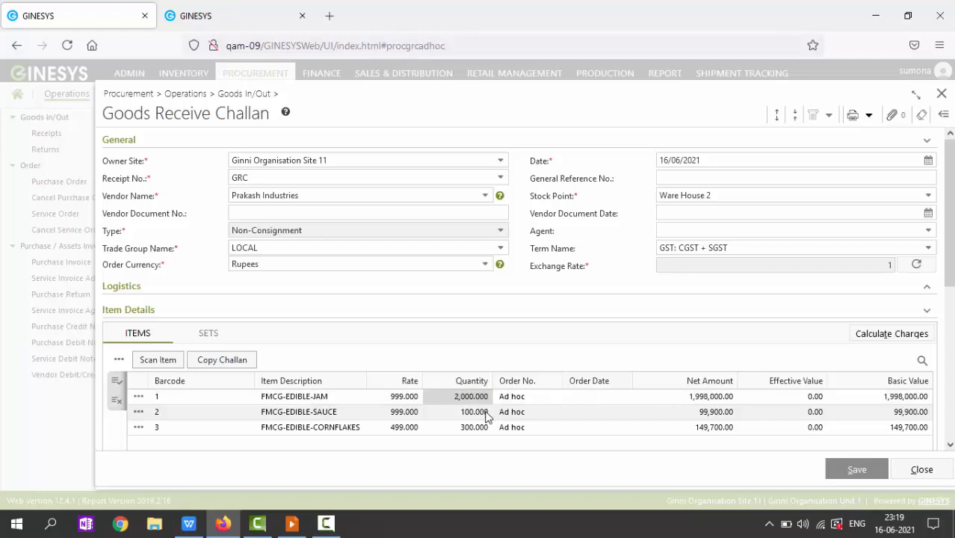
left_click(470, 413)
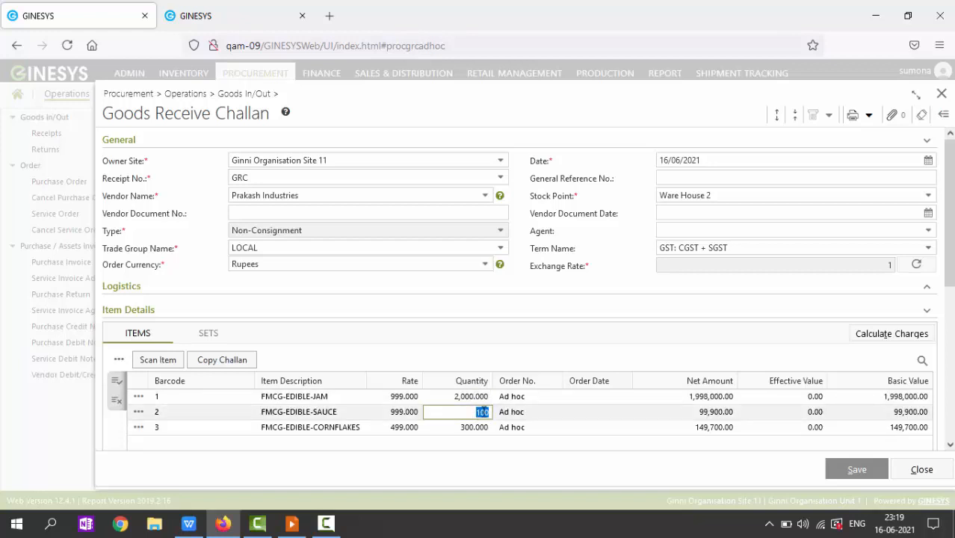
type("1000")
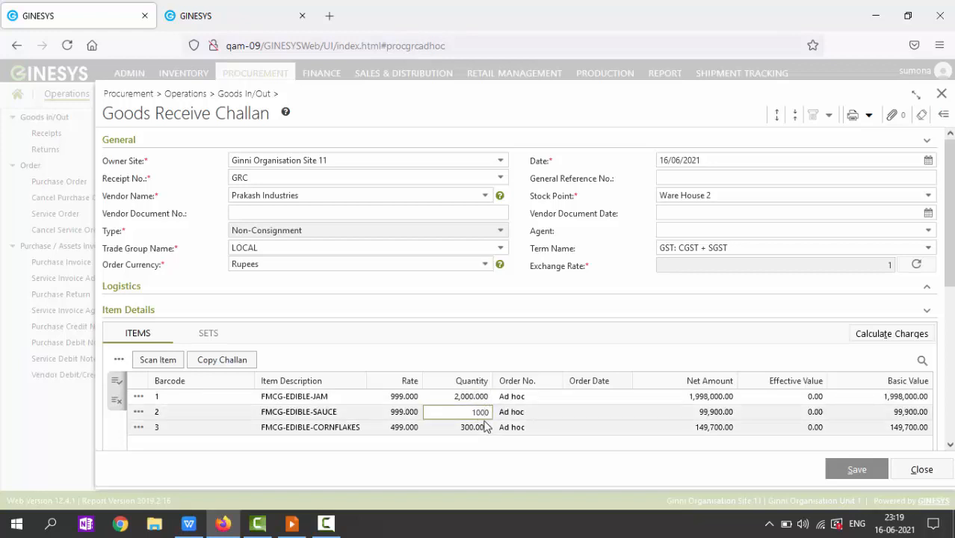
key("Return")
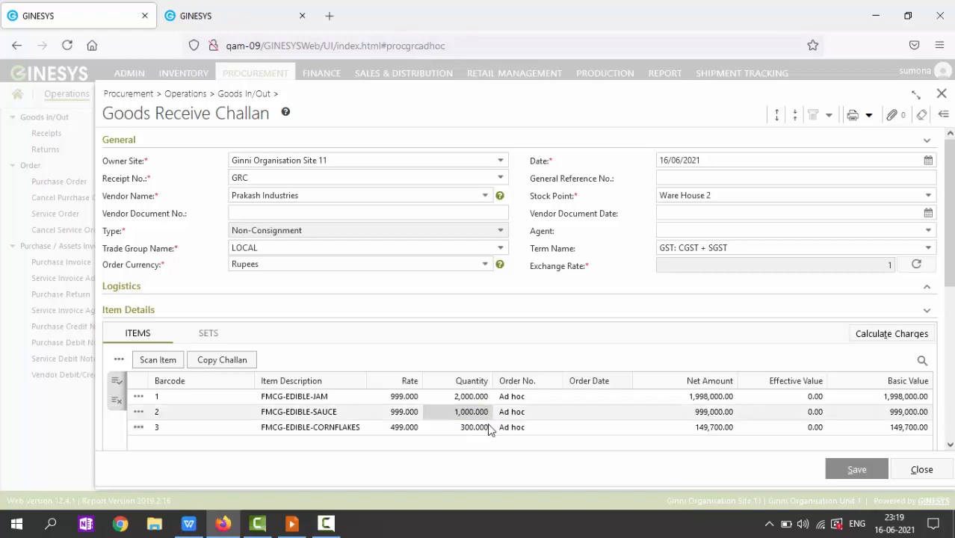
left_click(463, 427)
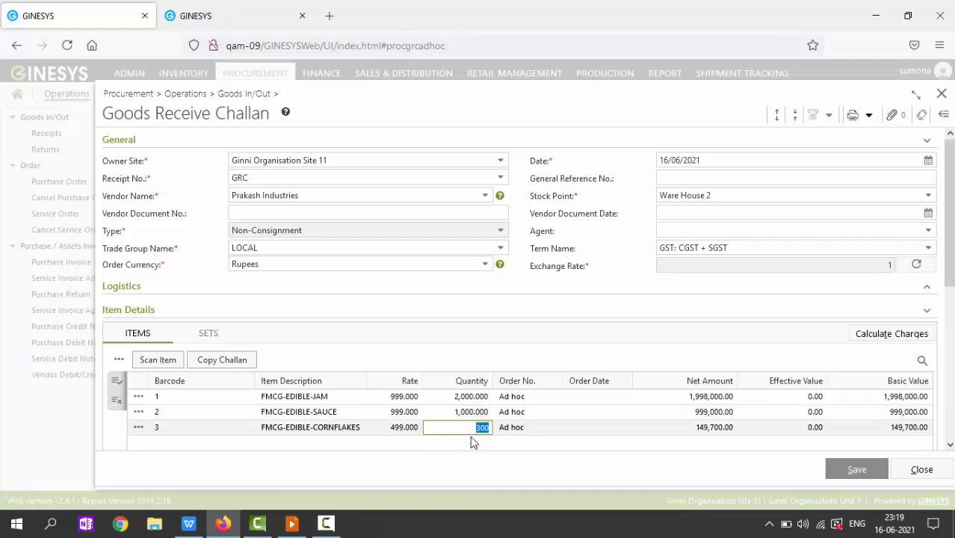
type("3000")
key("Return")
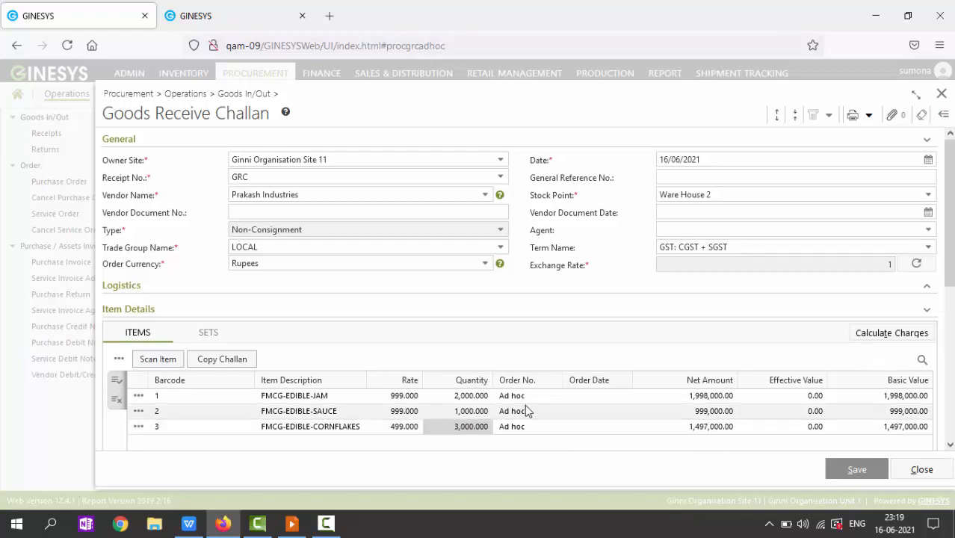
scroll(525, 408, "down", 4)
scroll(526, 411, "down", 3)
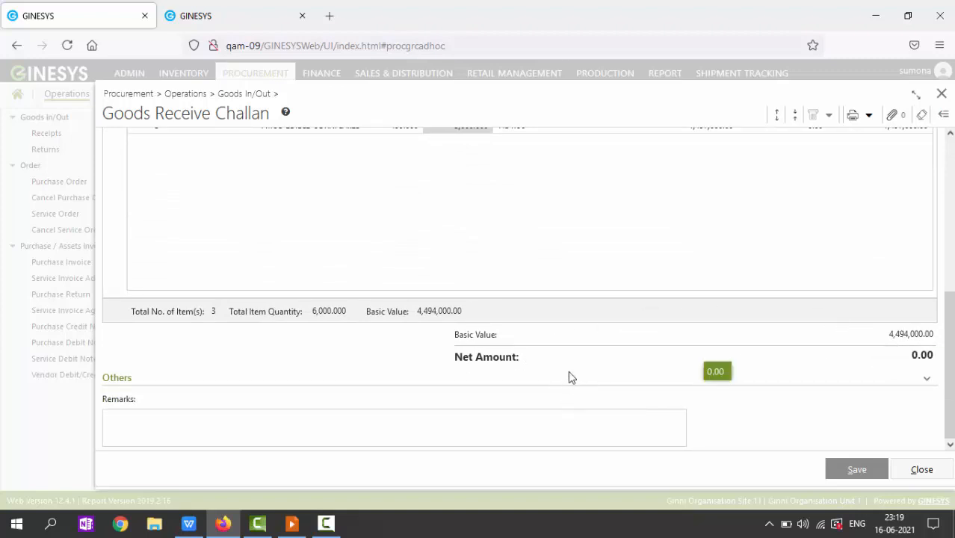
scroll(713, 307, "up", 4)
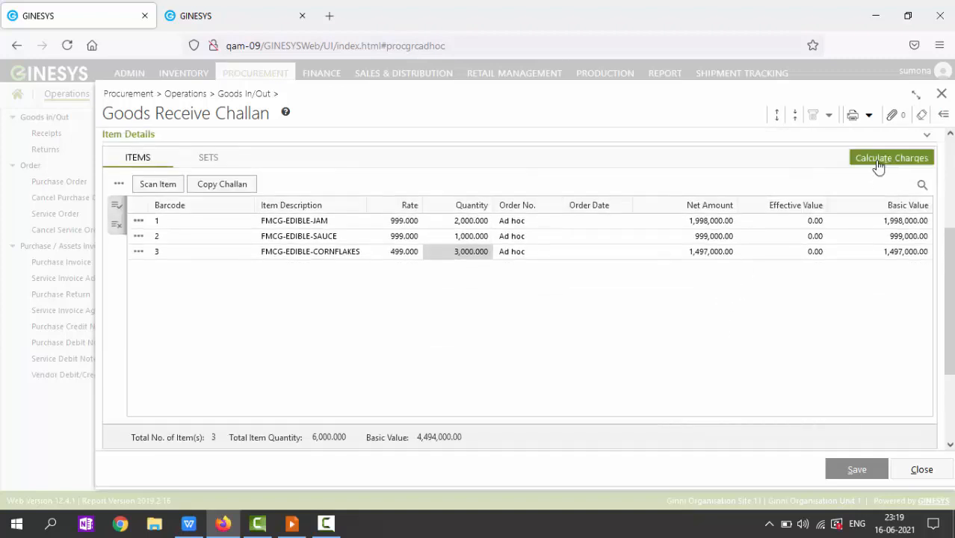
Step: Calculate charges for a 5,168,600.00 net amount and save as GRC/00000036/21-22
left_click(877, 165)
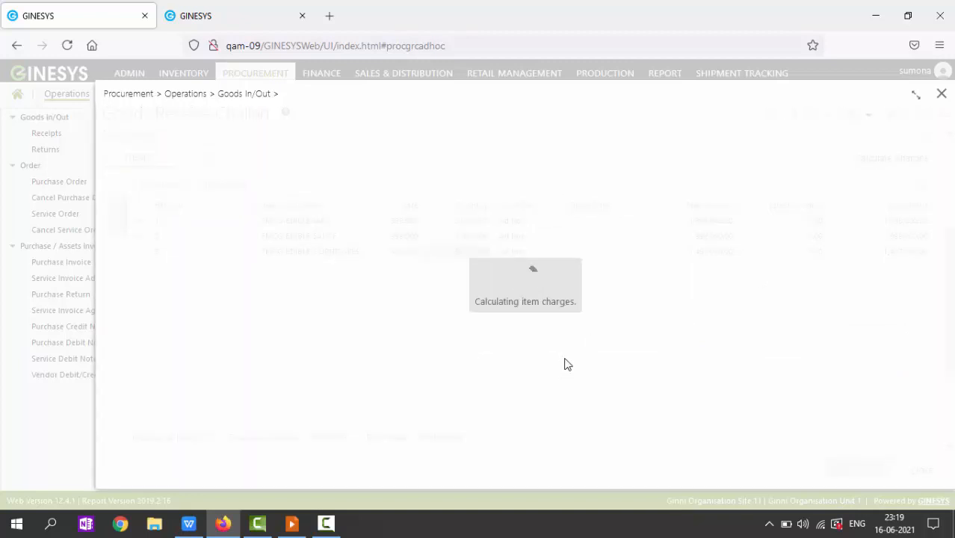
scroll(566, 362, "down", 5)
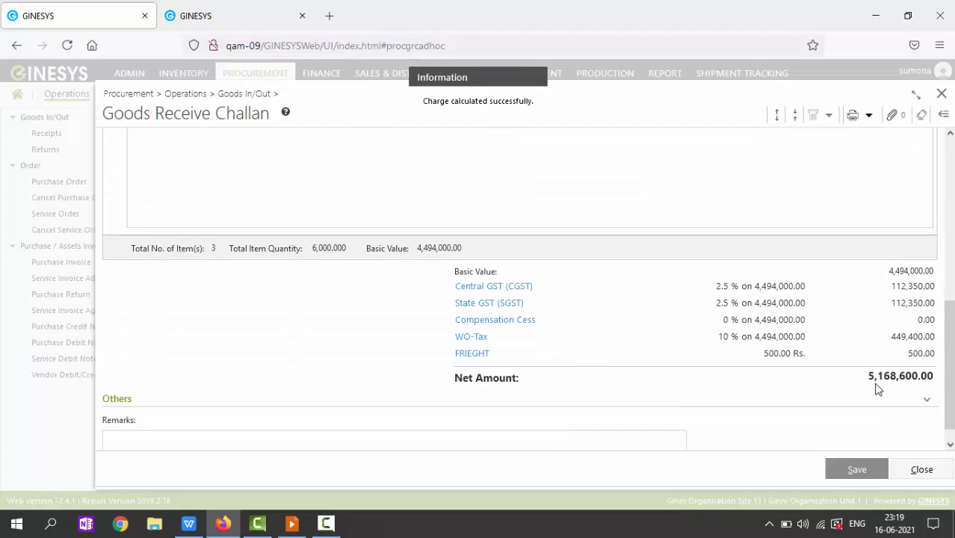
scroll(597, 335, "up", 2)
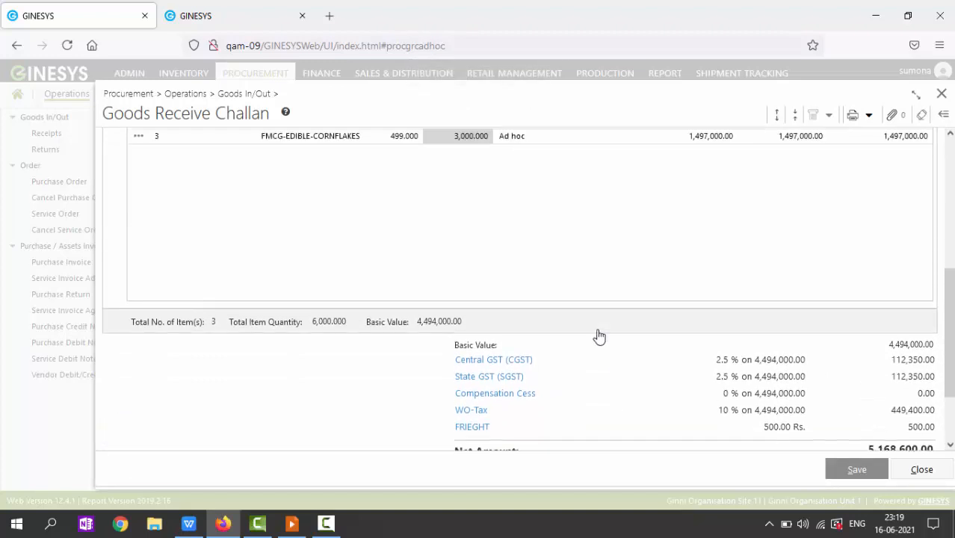
scroll(597, 335, "up", 5)
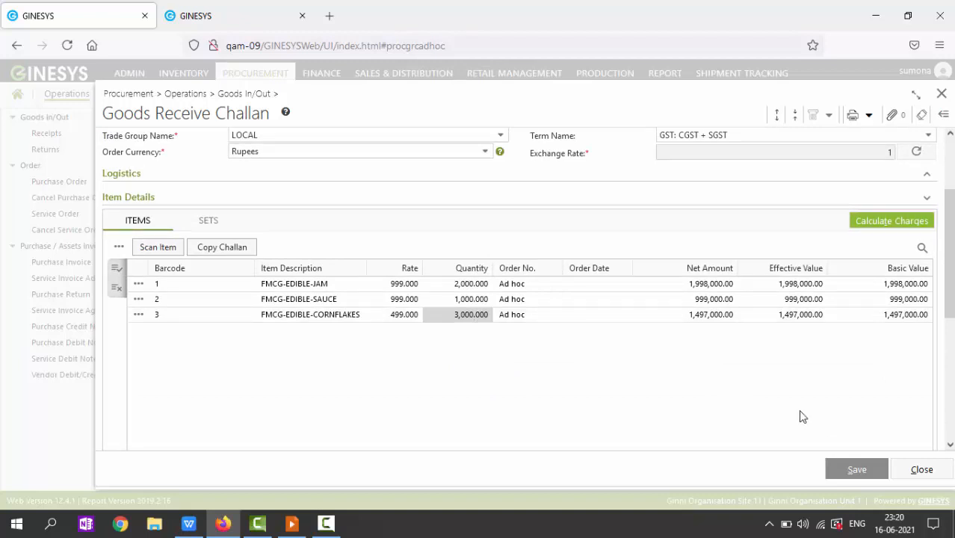
left_click(857, 471)
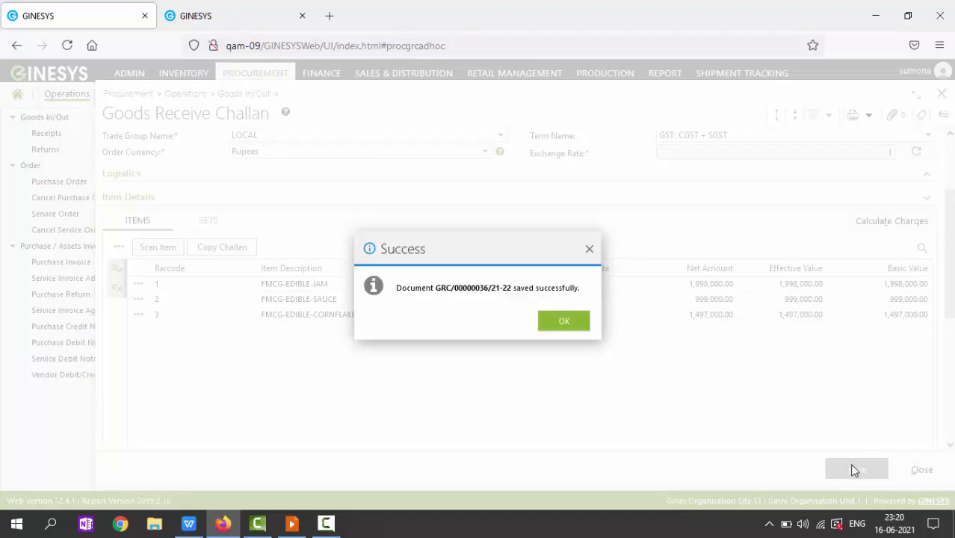
Step: Generate a Purchase Invoice from the receipt using the Purchase Invoice number scheme
left_click(561, 328)
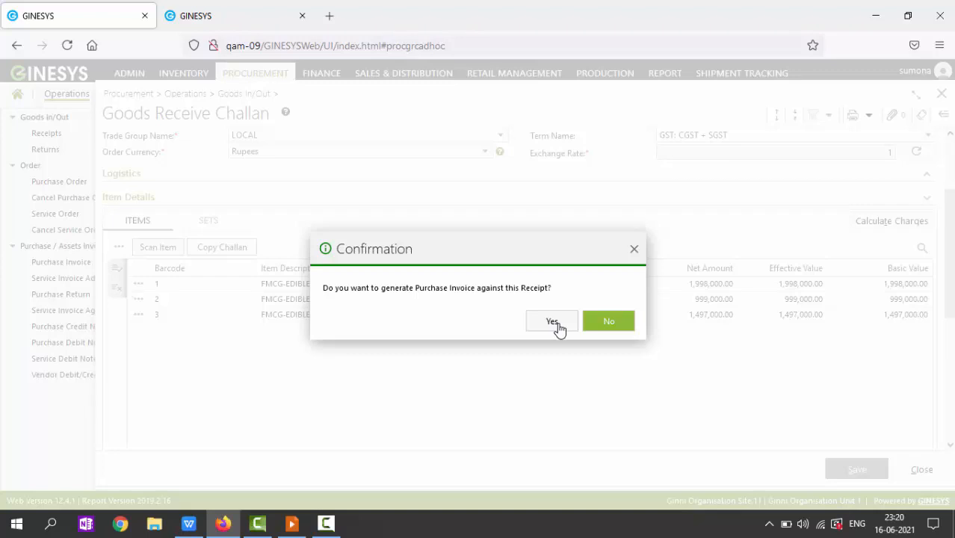
left_click(552, 321)
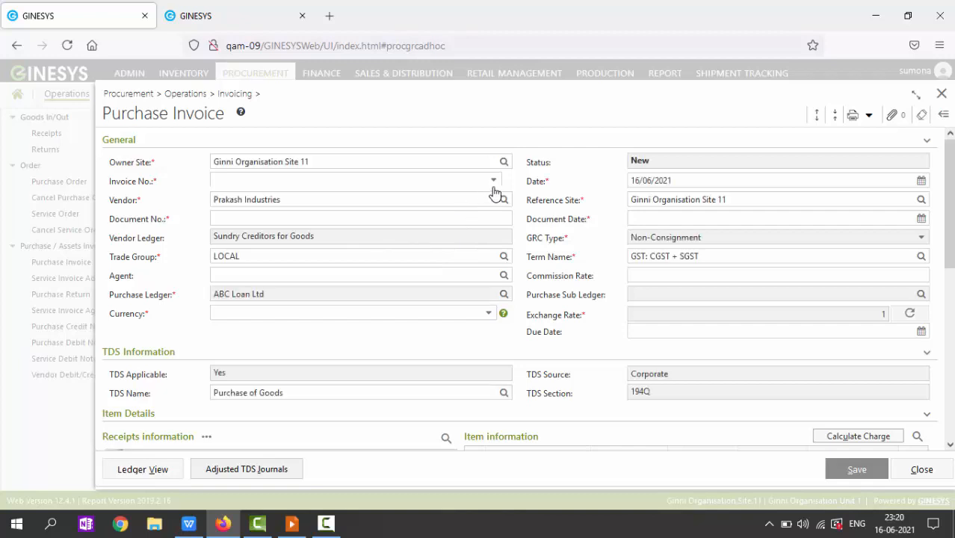
left_click(493, 149)
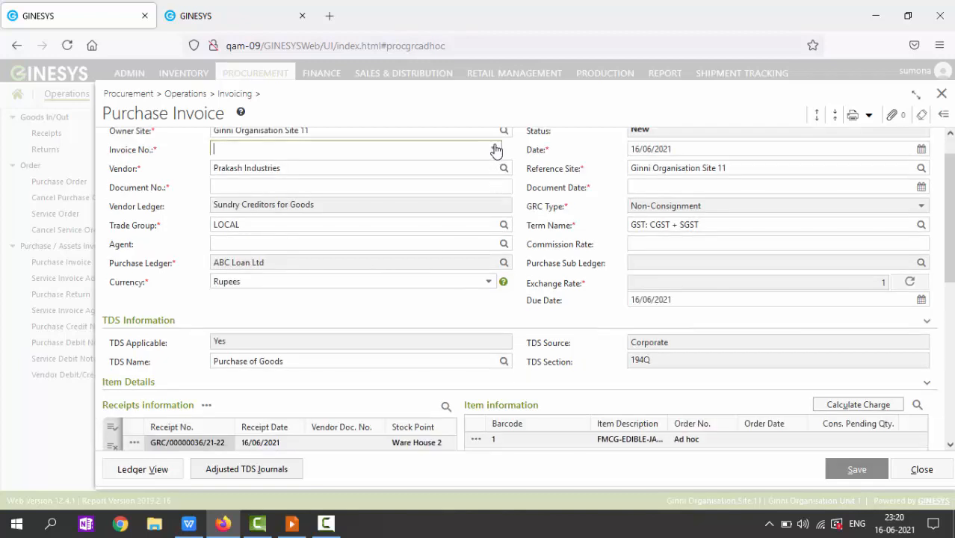
left_click(359, 213)
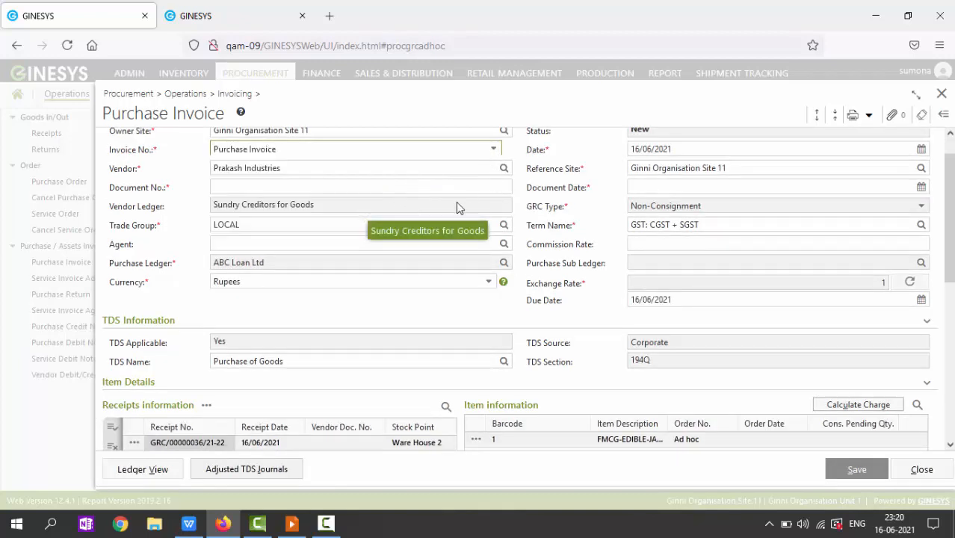
Step: Enter document number 12 dated 16/06/2021, calculate the charges and show the summary totals
left_click(479, 187)
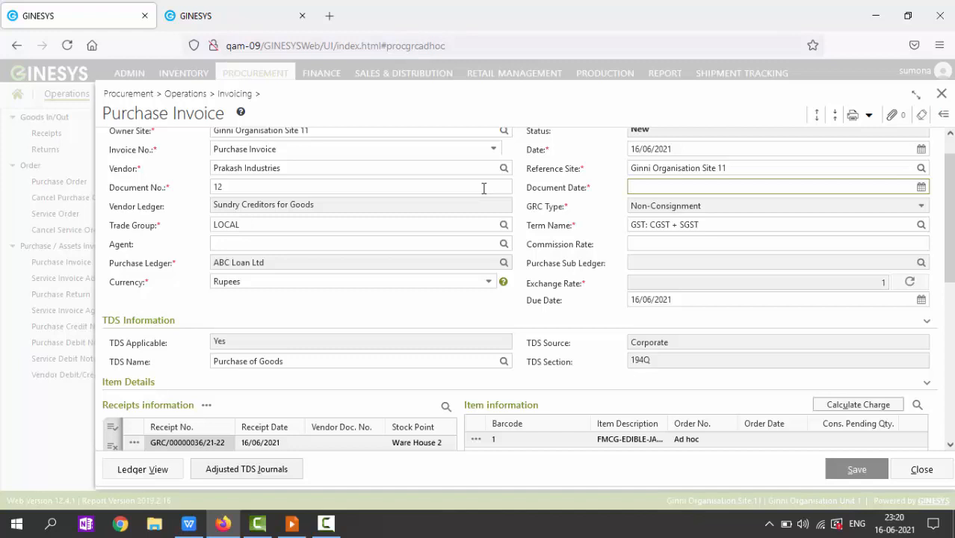
key("Down")
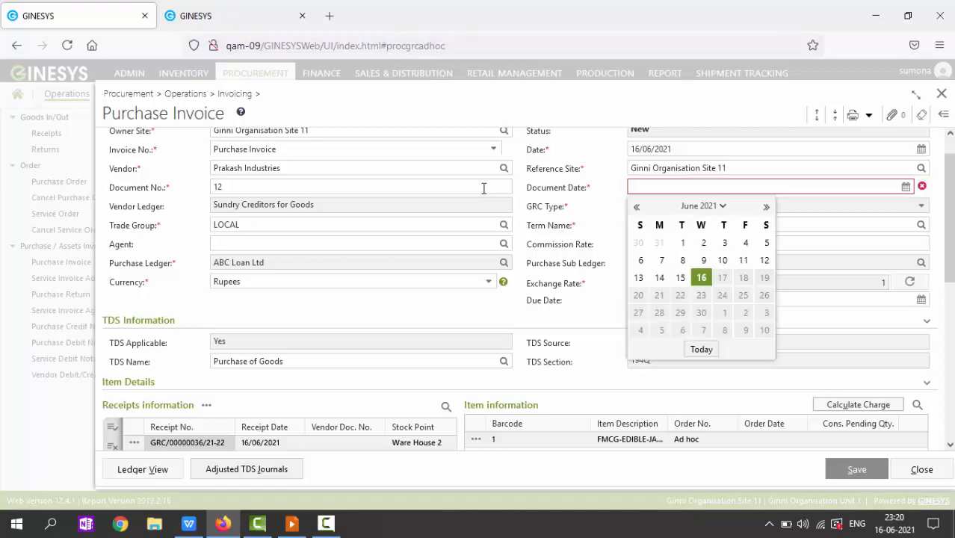
key("Return")
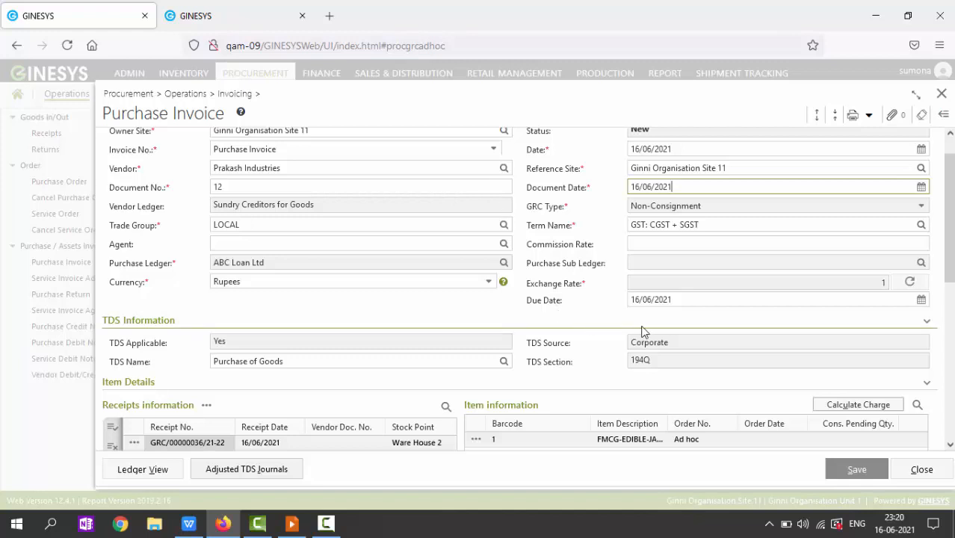
left_click(858, 405)
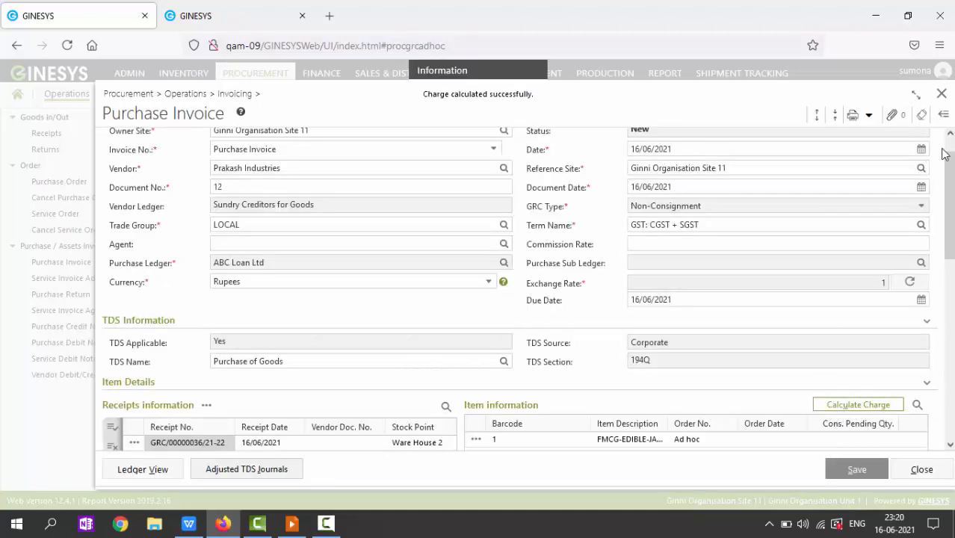
left_click(944, 117)
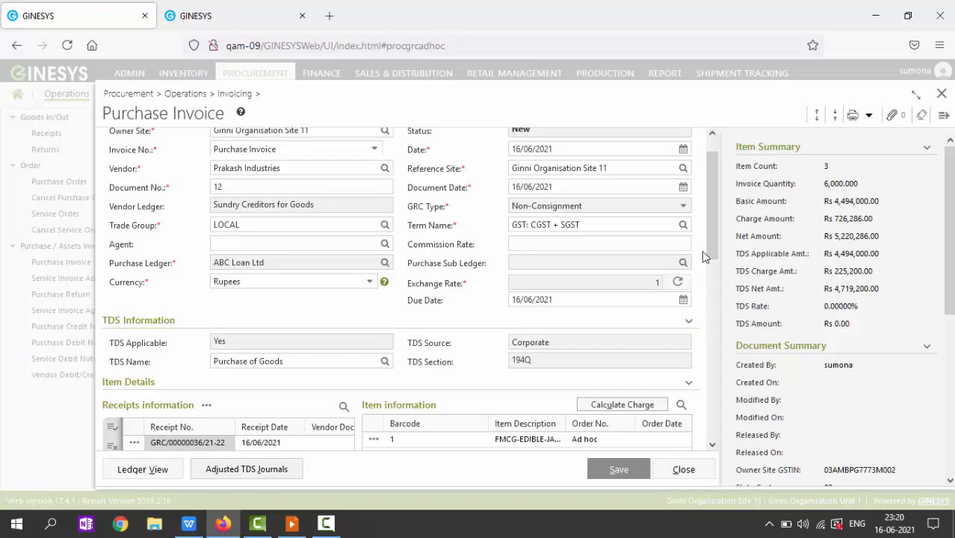
Step: Set TDS Include to Yes on the 10% WO-Tax charge and apply it to items 1 and 3
scroll(713, 265, "down", 1)
scroll(713, 268, "down", 5)
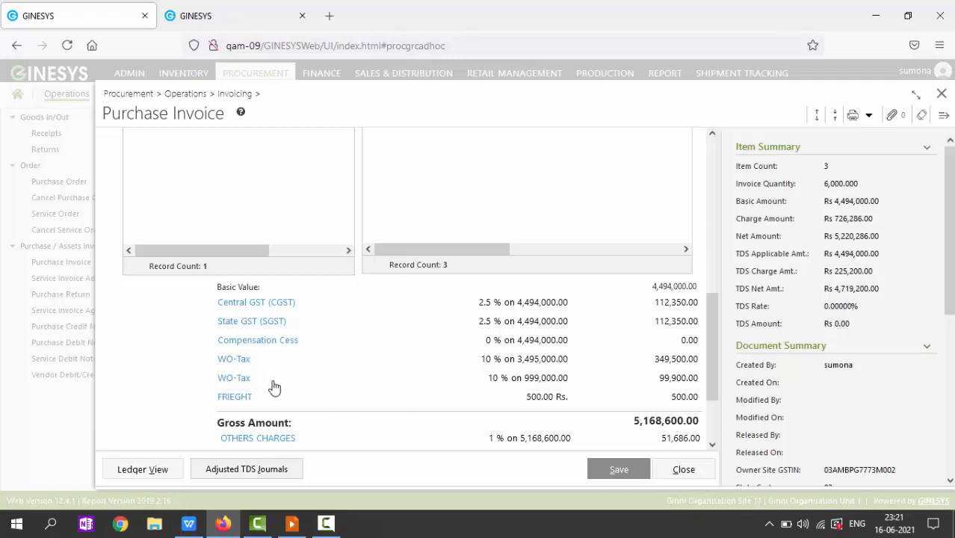
left_click(245, 360)
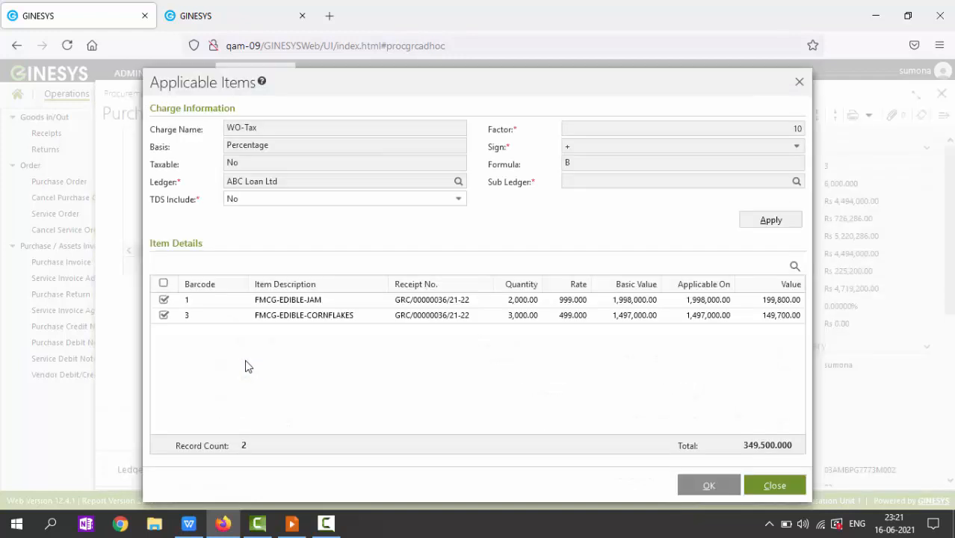
left_click(465, 200)
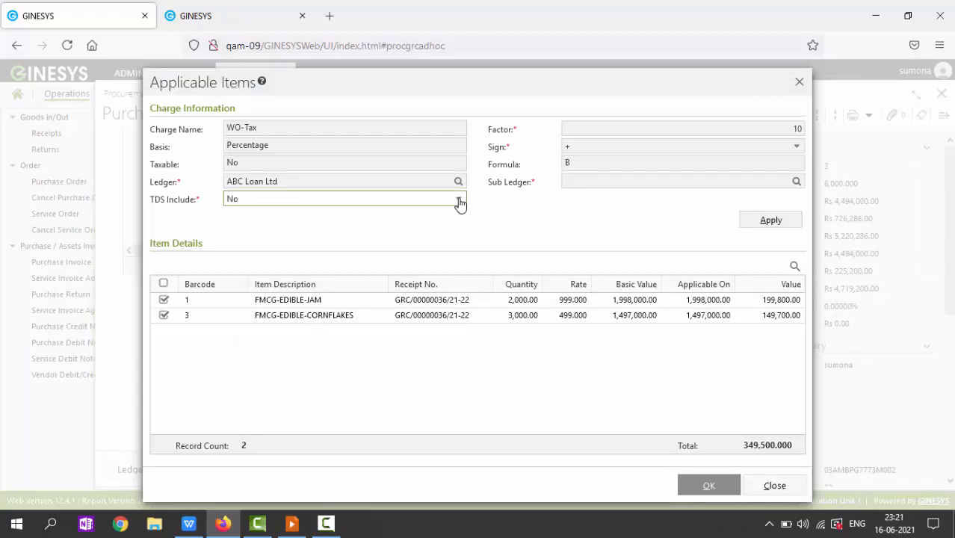
left_click(342, 231)
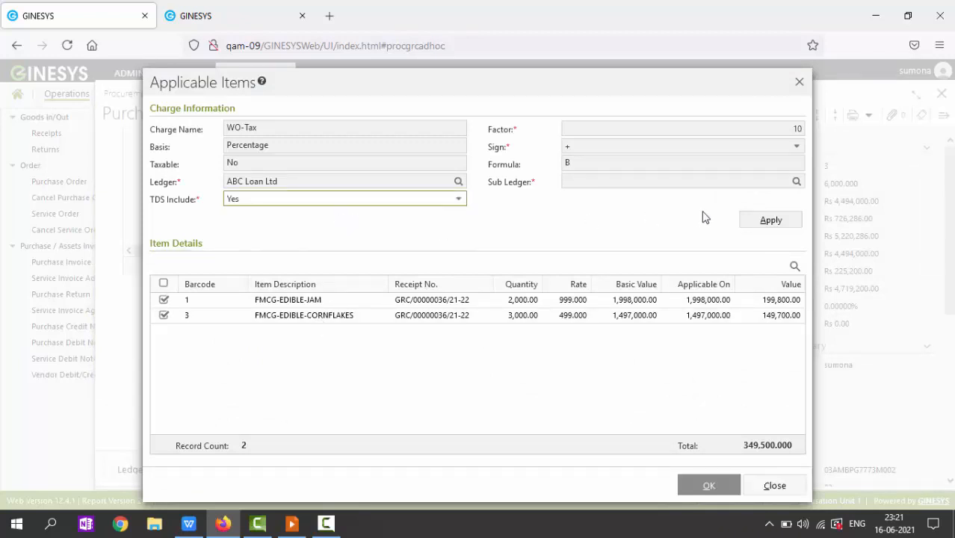
left_click(773, 224)
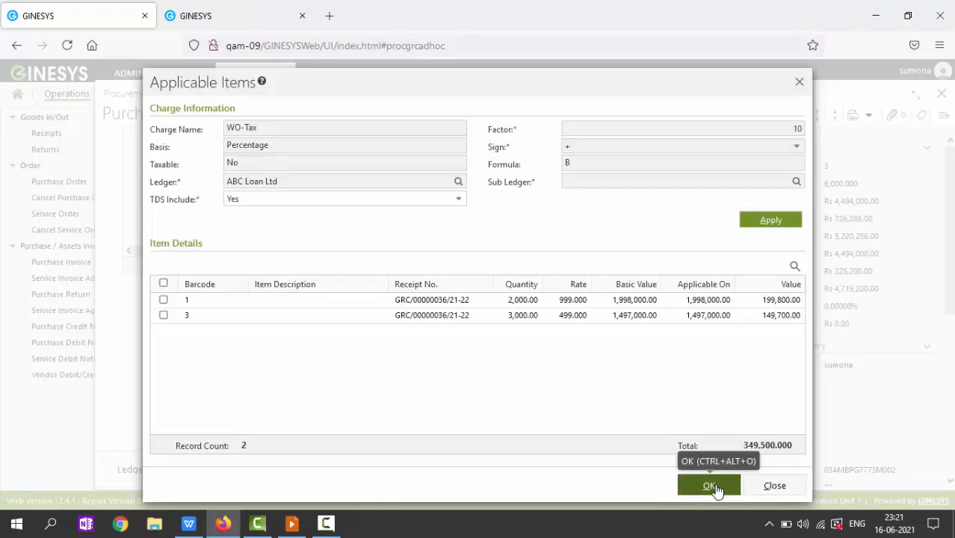
left_click(708, 486)
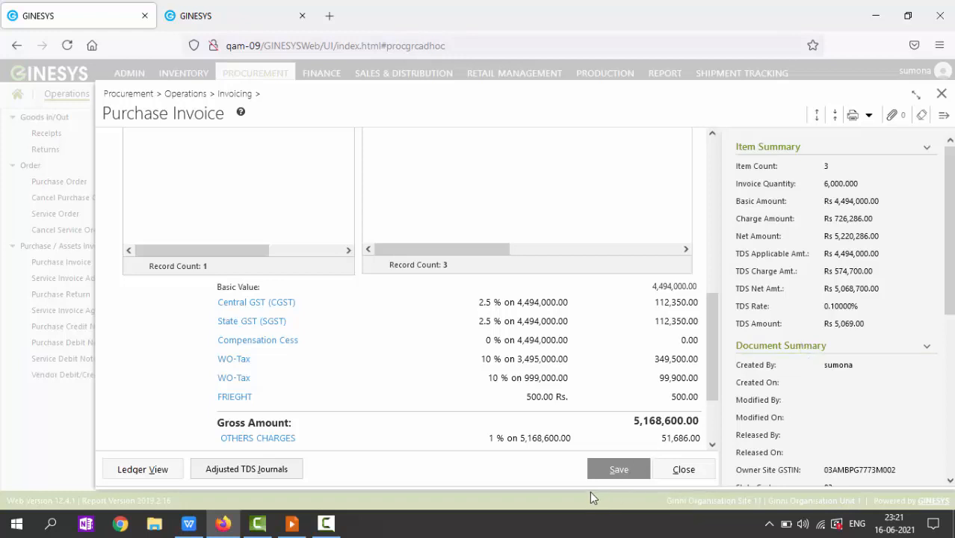
Step: Save the invoice as PI/00000032/21-22, accepting the normal TDS rate above the exception limit
left_click(625, 470)
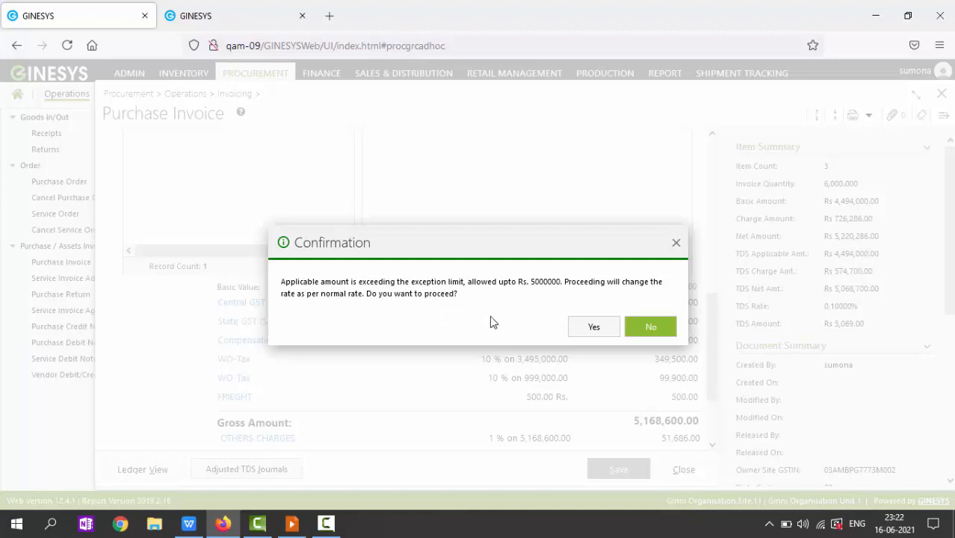
left_click(595, 330)
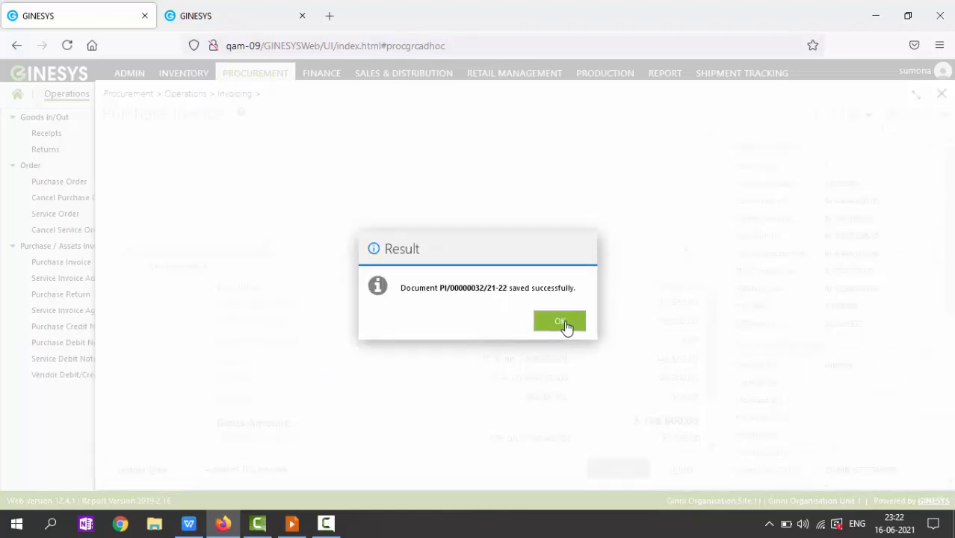
left_click(561, 322)
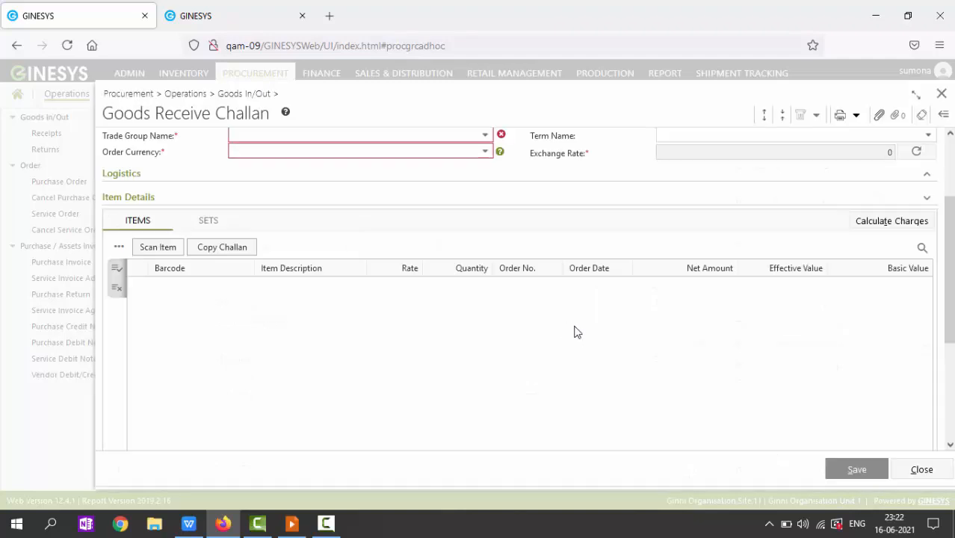
Step: Discard the blank goods receive challan and show the Purchase Invoice list
left_click(931, 471)
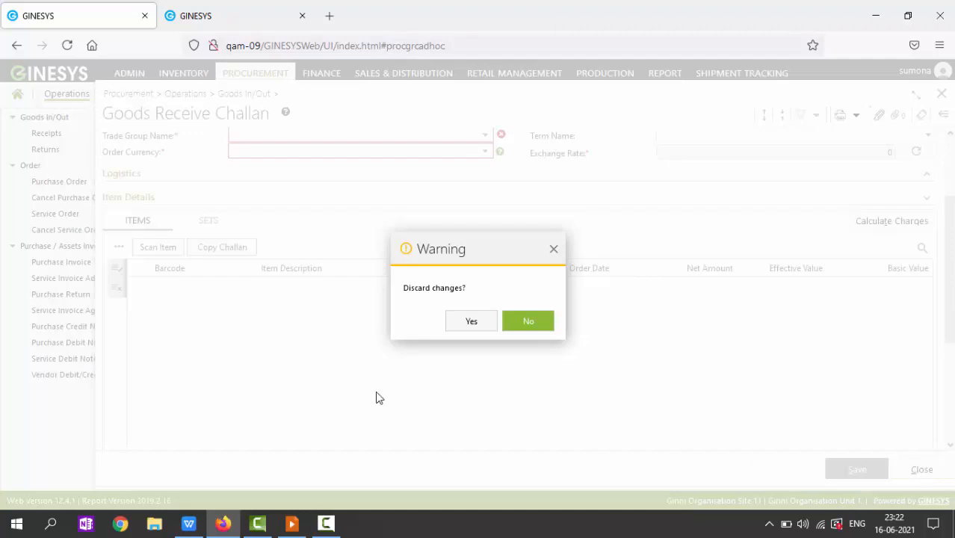
left_click(473, 323)
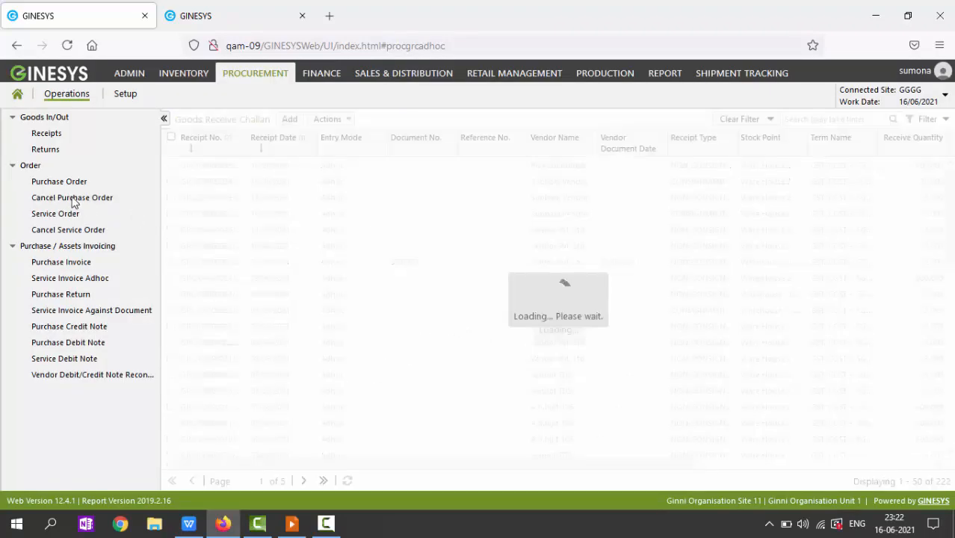
left_click(64, 263)
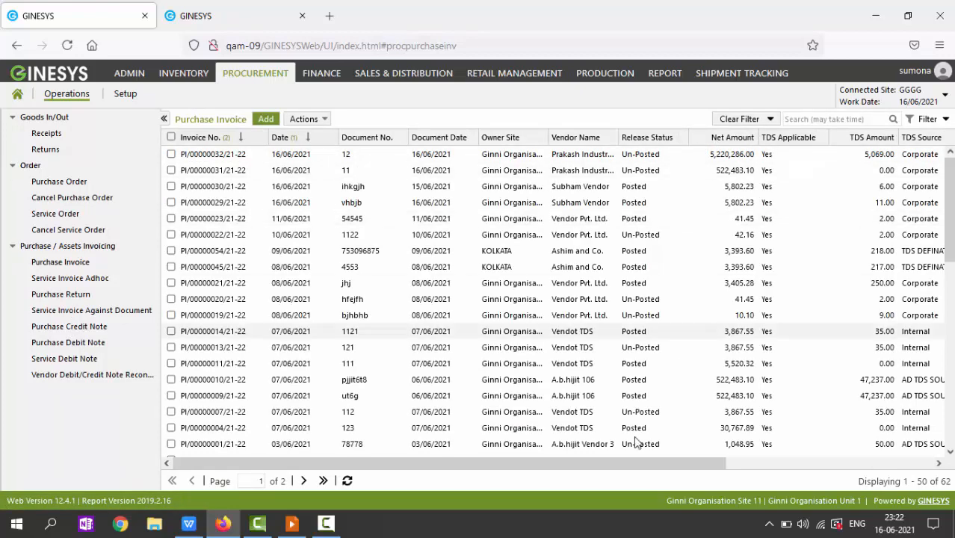
Step: Start releasing PI/00000032/21-22, decline the auto TDS journal, and open the invoice for editing
left_click_drag(635, 464, 842, 448)
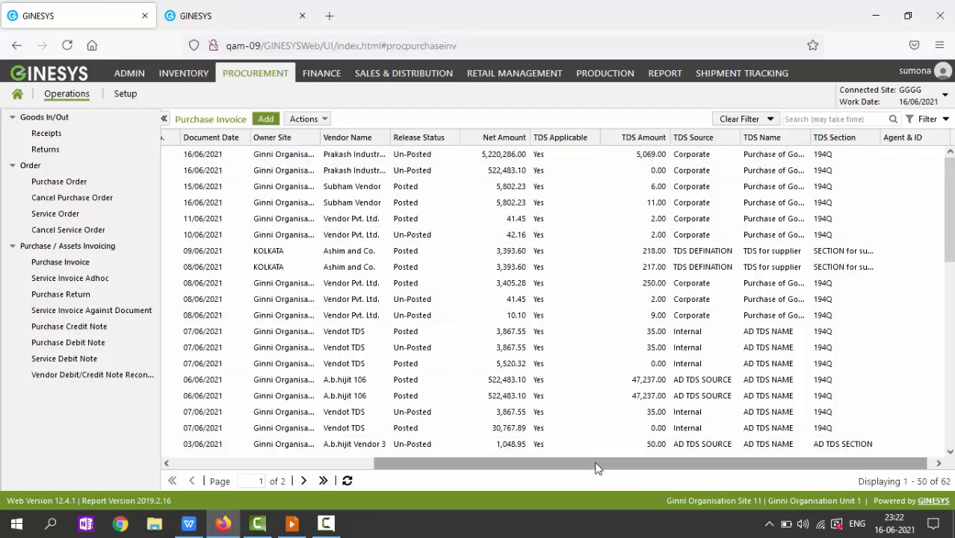
left_click_drag(595, 468, 322, 448)
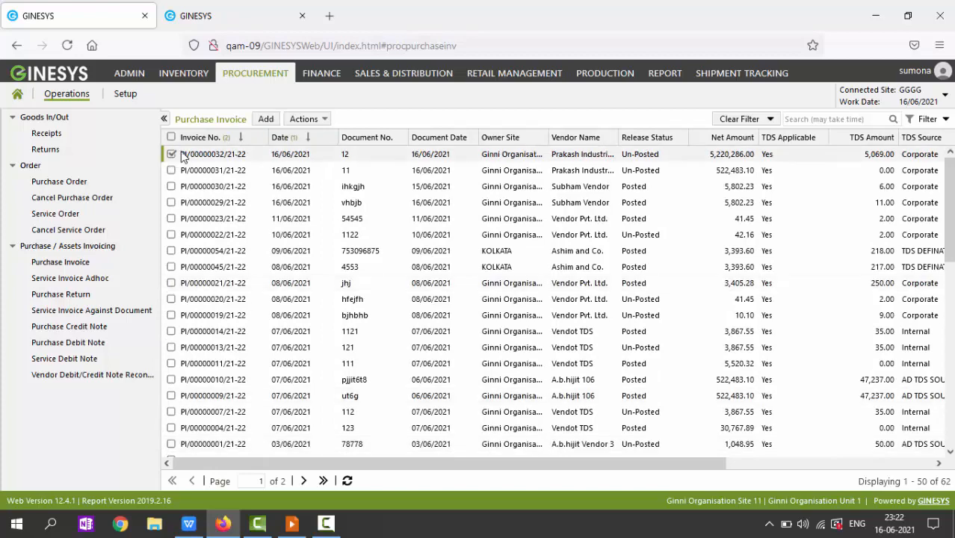
left_click(303, 121)
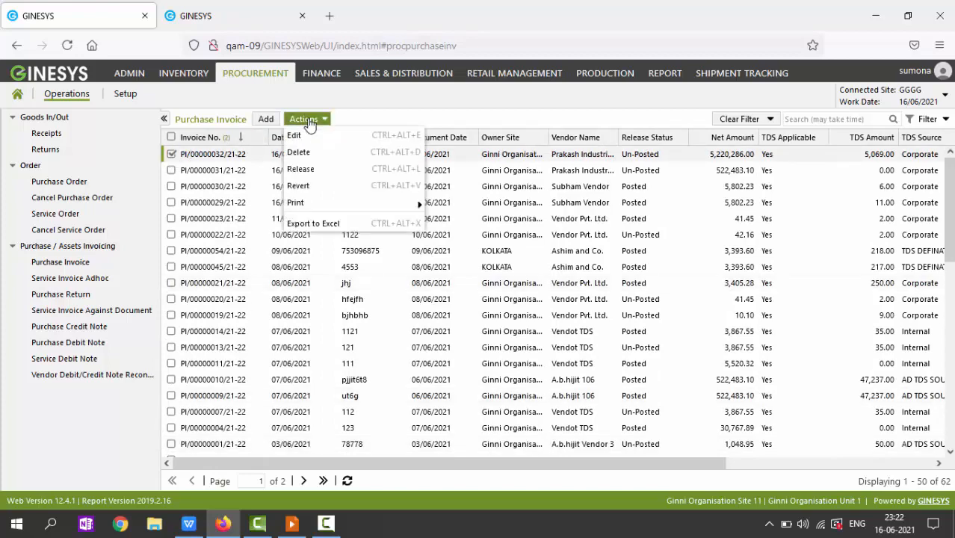
left_click(307, 170)
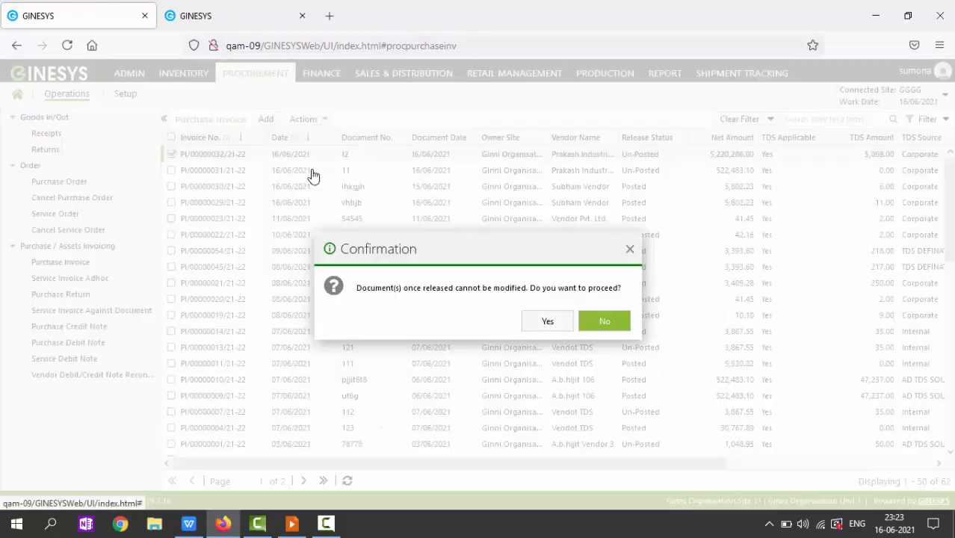
left_click(547, 324)
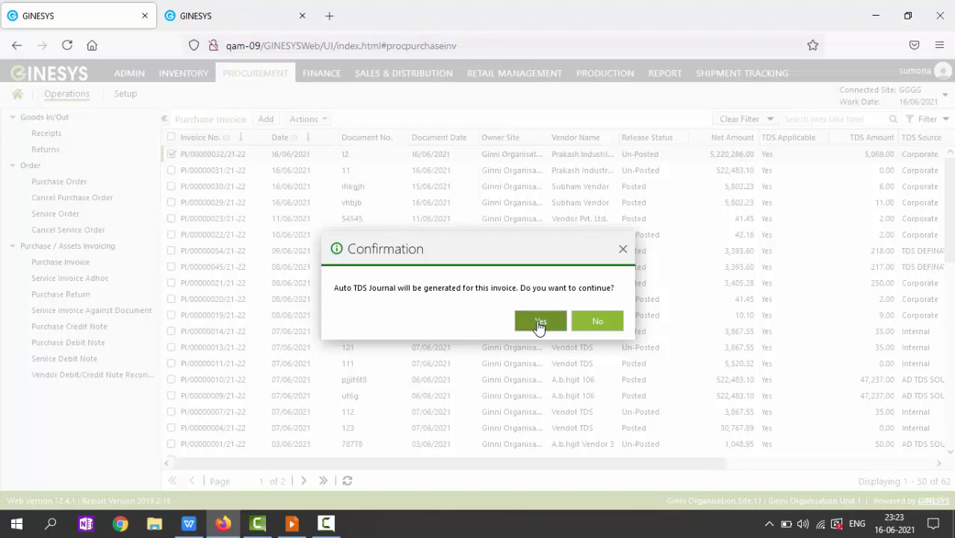
left_click(602, 327)
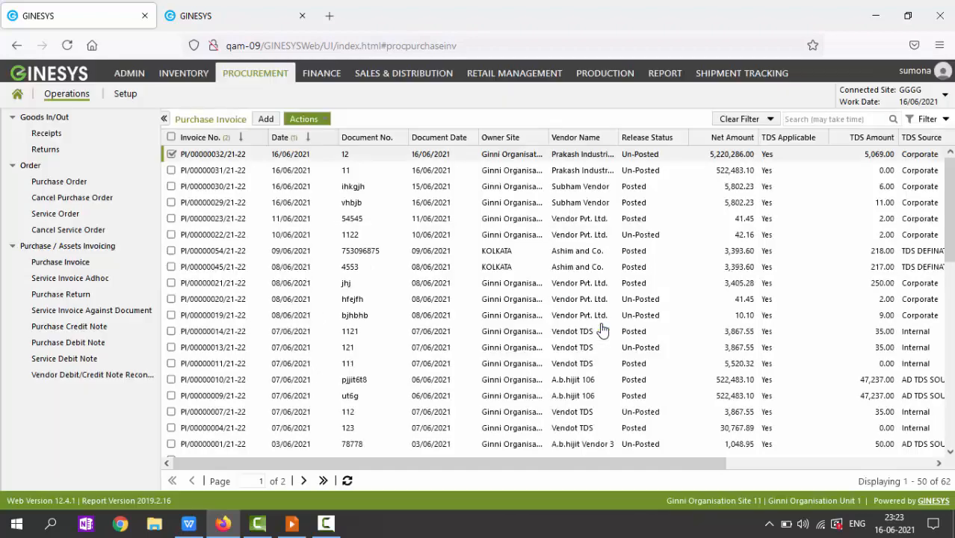
double_click(277, 157)
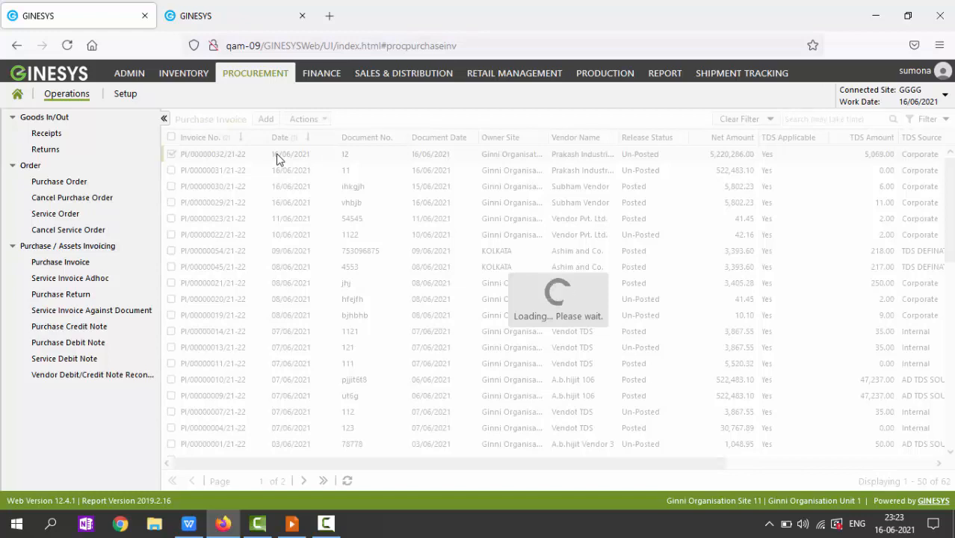
double_click(278, 157)
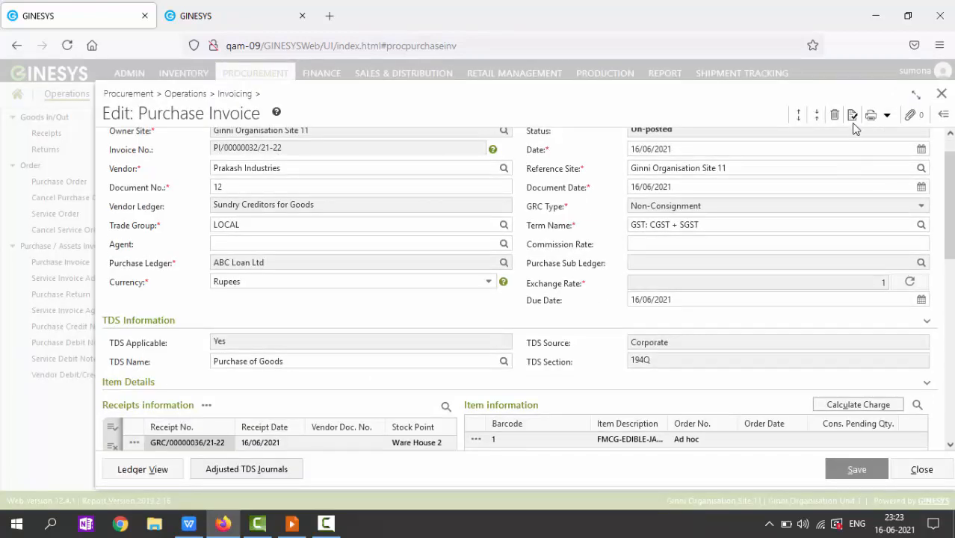
Step: Release PI/00000032/21-22 with auto TDS journal TDS/00025/21-22, then switch to the presentation
left_click(852, 116)
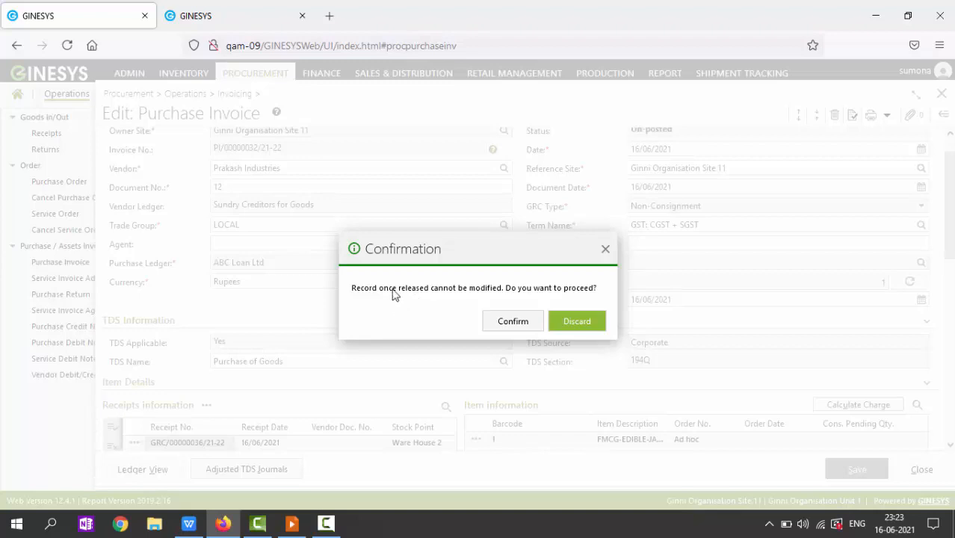
left_click(513, 327)
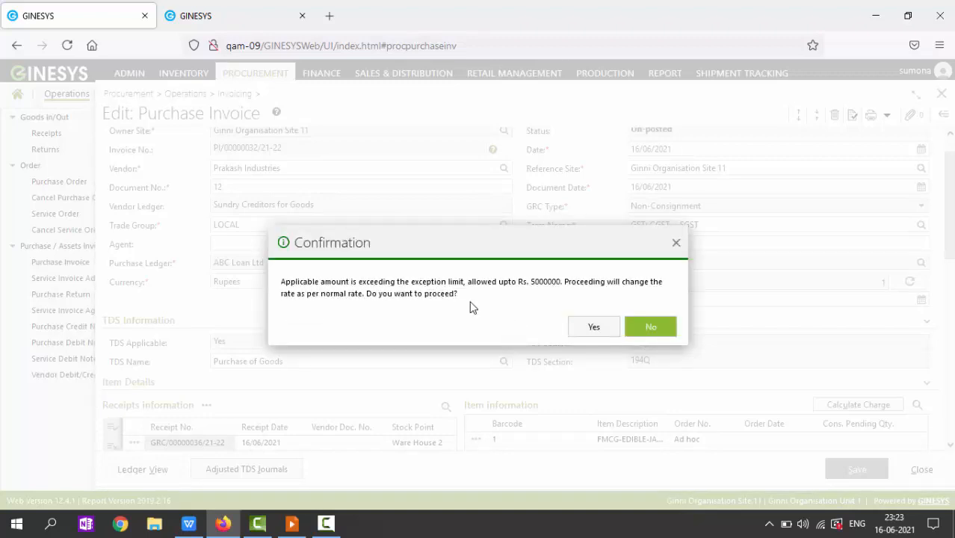
left_click(593, 328)
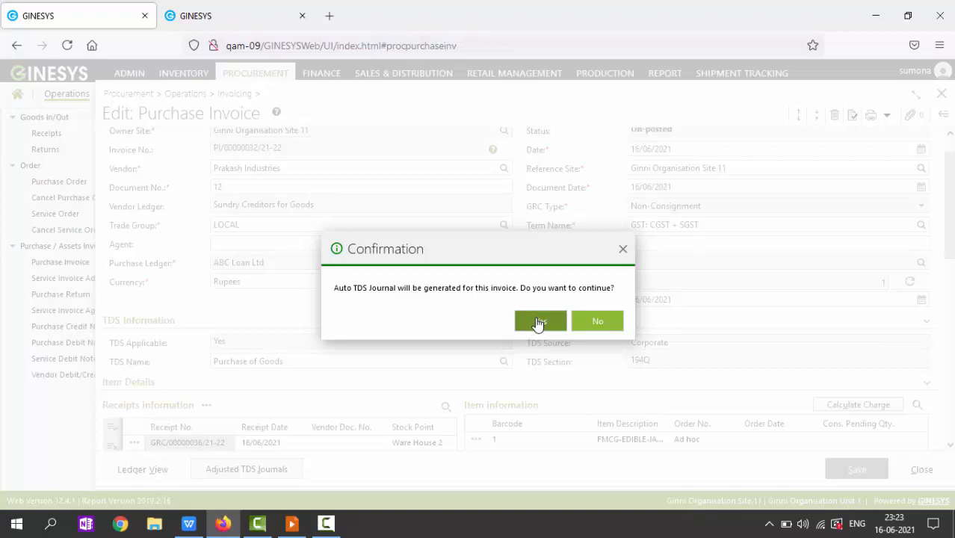
left_click(539, 322)
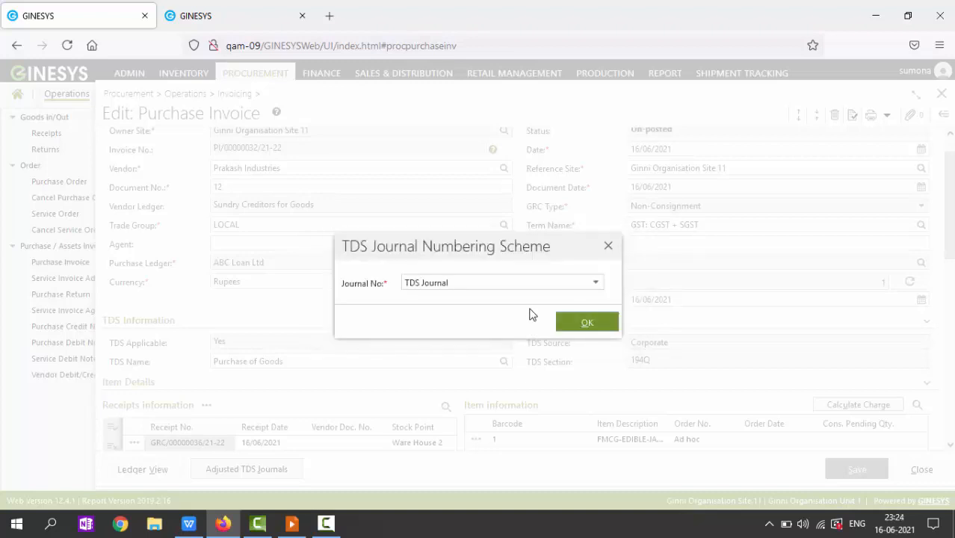
left_click(594, 324)
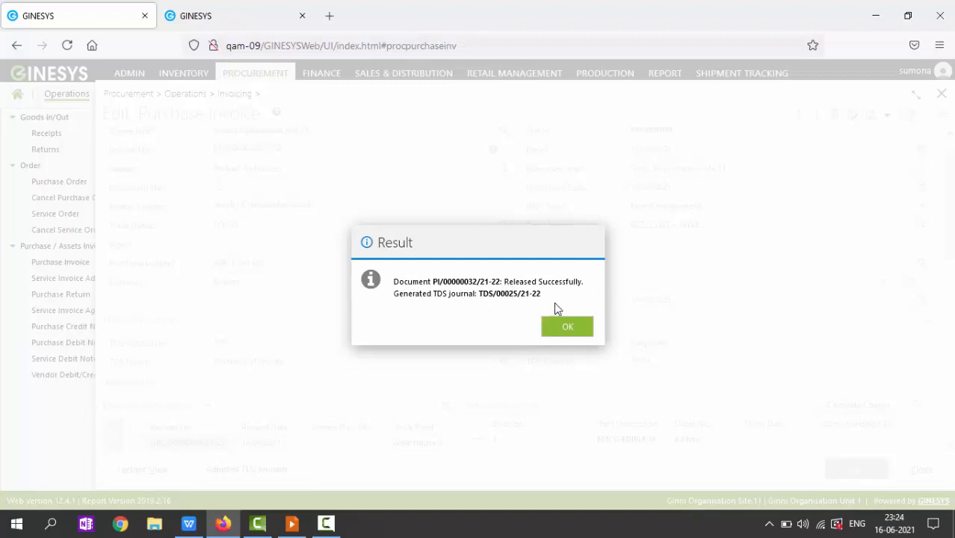
left_click_drag(542, 294, 476, 294)
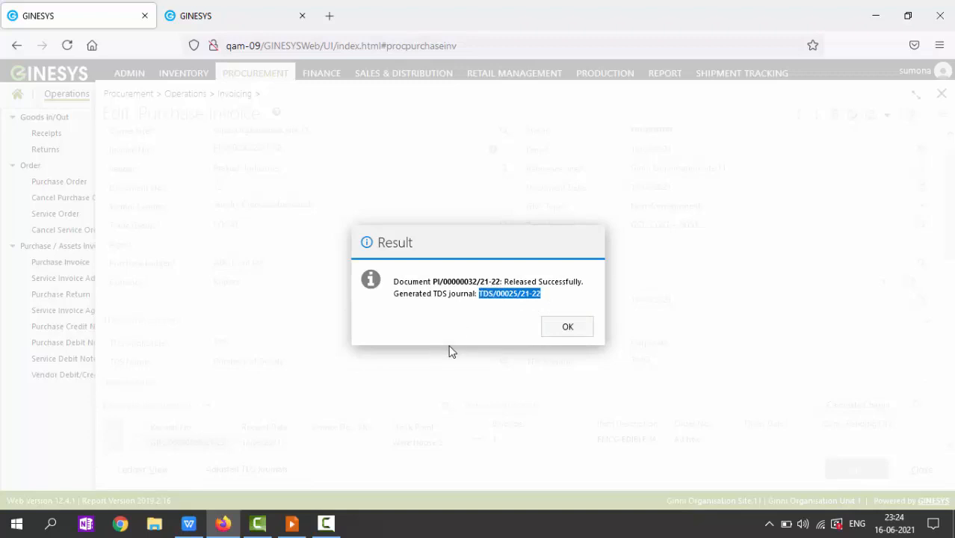
left_click(569, 332)
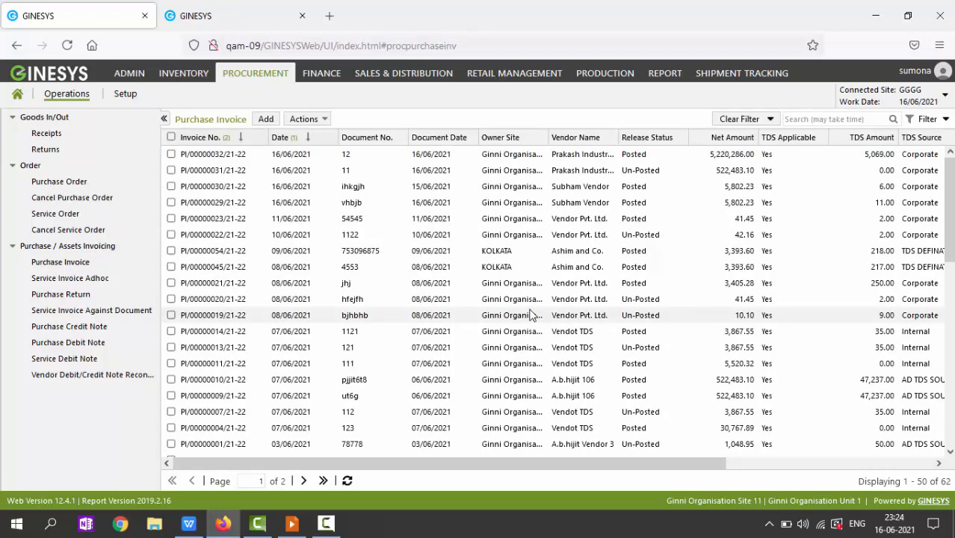
key("alt+Tab")
key("alt+Tab")
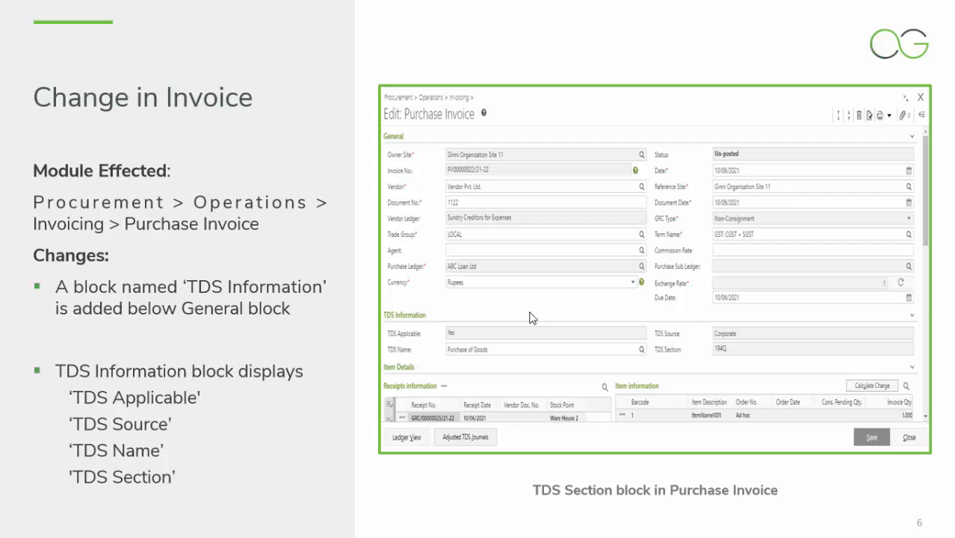
Step: Advance the slideshow to the slide on auto creation of TDS Journal
left_click(530, 318)
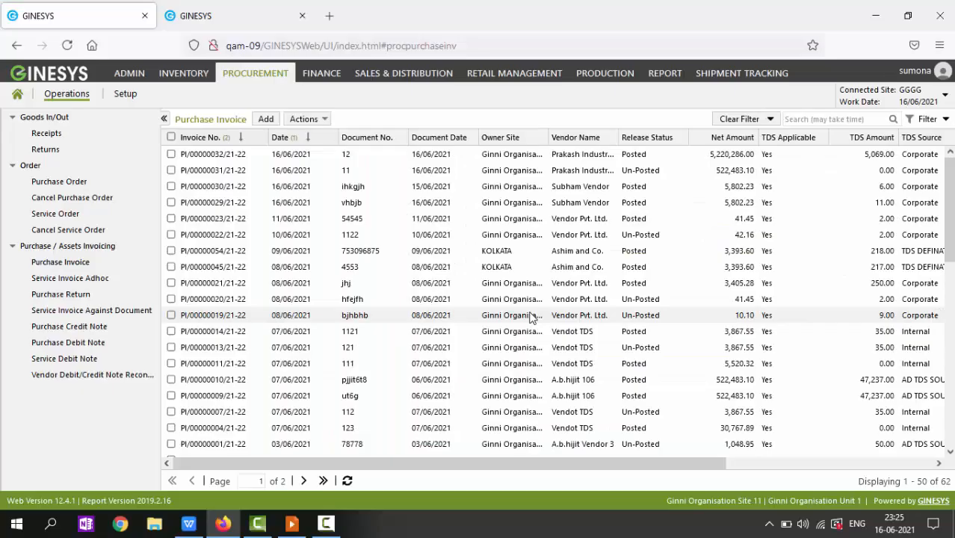
Step: Open posted invoice PI/00000032/21-22 and review its TDS/00025/21-22 adjustment of 5,069.00
double_click(295, 162)
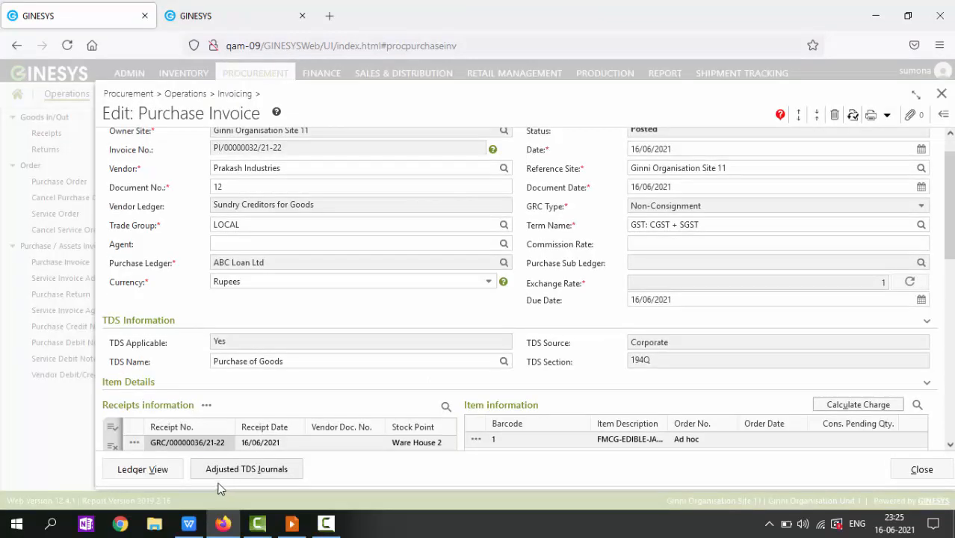
left_click(266, 476)
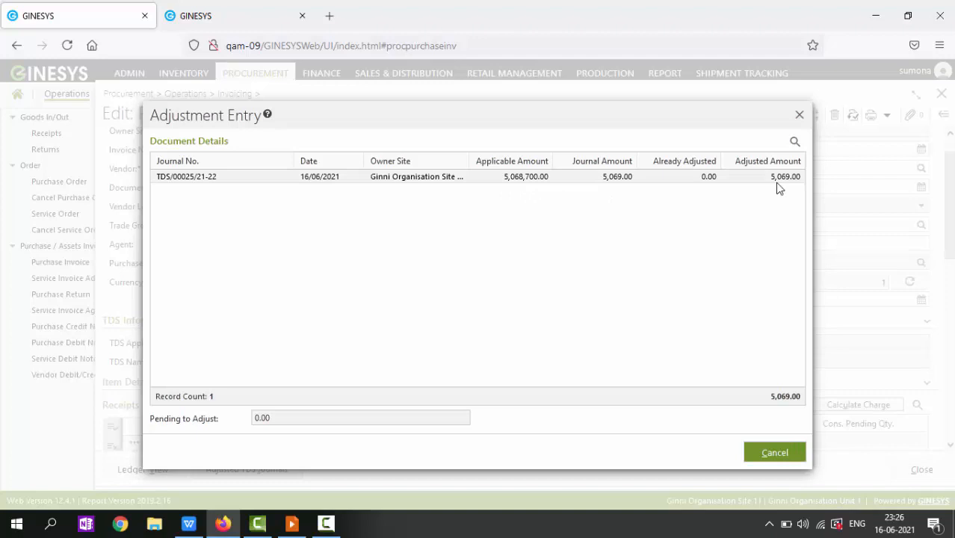
left_click(773, 455)
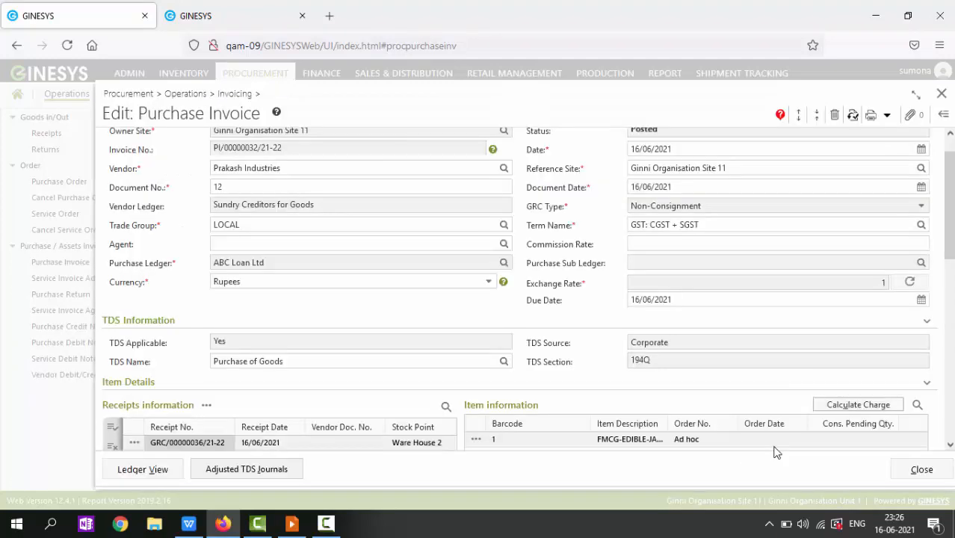